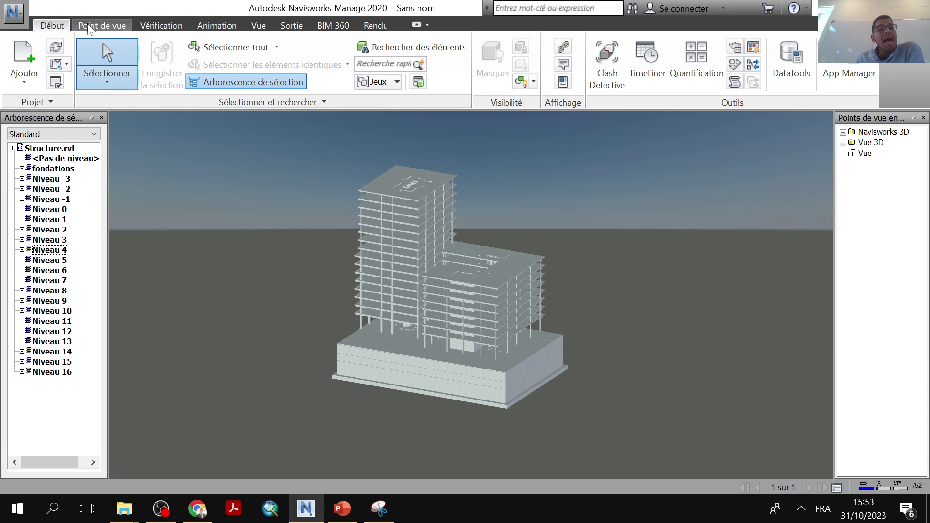
Save the current view as a new viewpoint twice, setting the saved viewpoints window to auto-hide in between.
{"action": "left_click", "coordinate": [89, 30]}
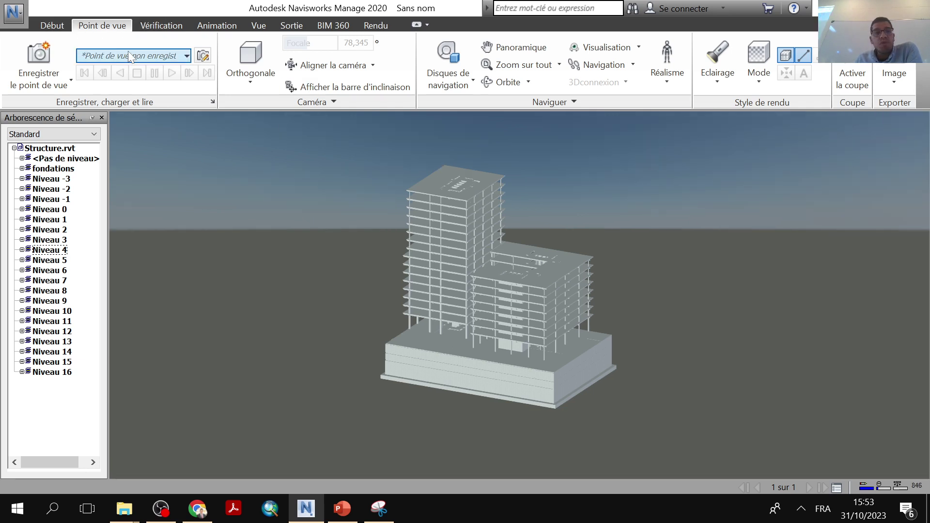
{"action": "left_click", "coordinate": [73, 62]}
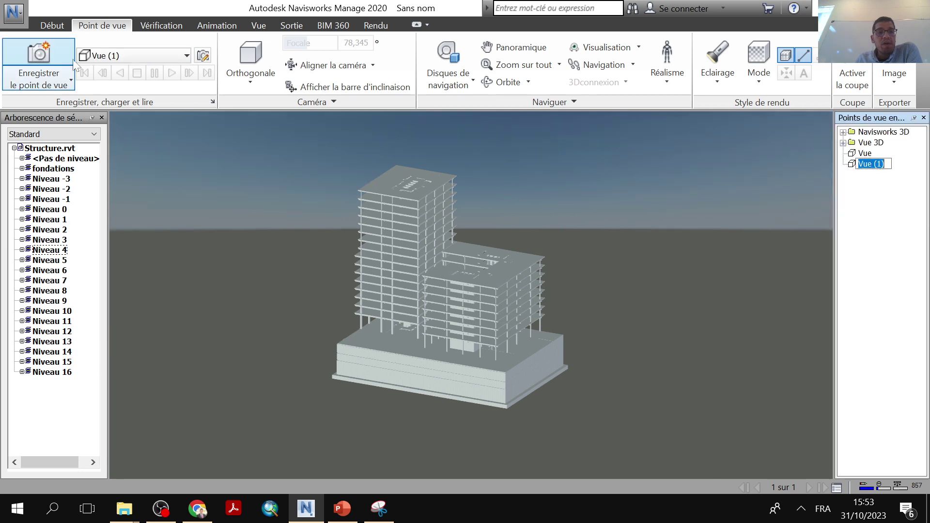
{"action": "left_click", "coordinate": [914, 118]}
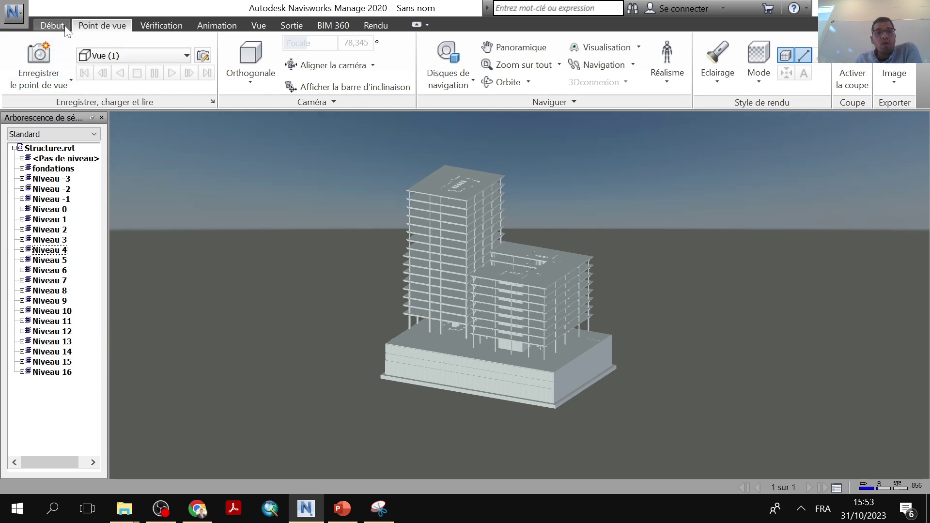
{"action": "left_click", "coordinate": [52, 25]}
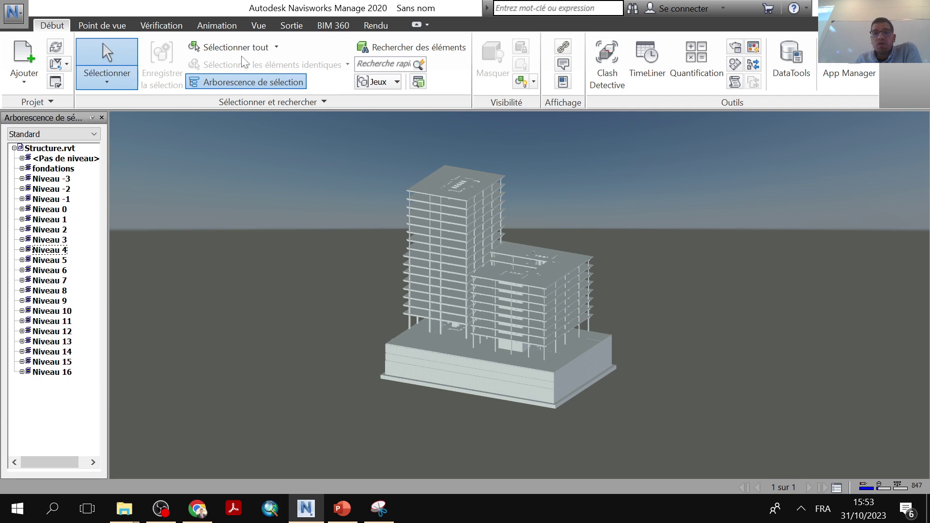
{"action": "left_click", "coordinate": [117, 28]}
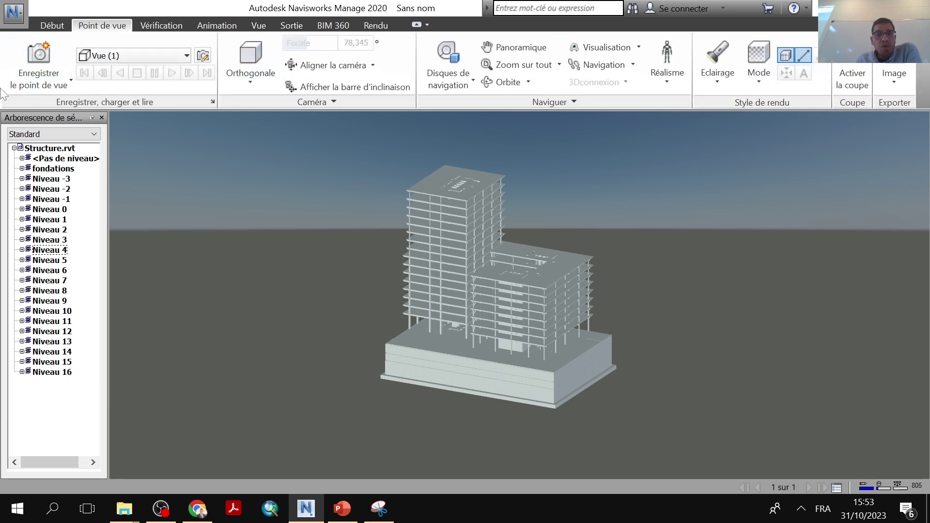
{"action": "left_click", "coordinate": [37, 63]}
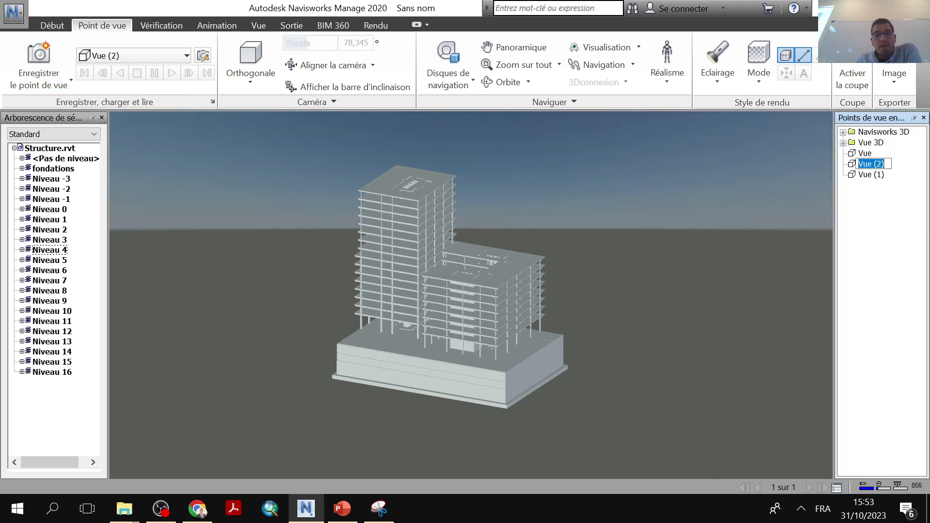
Switch auto-hide of the saved viewpoints window on and off again, and close the window.
{"action": "left_click", "coordinate": [914, 117]}
{"action": "mouse_move", "coordinate": [925, 146]}
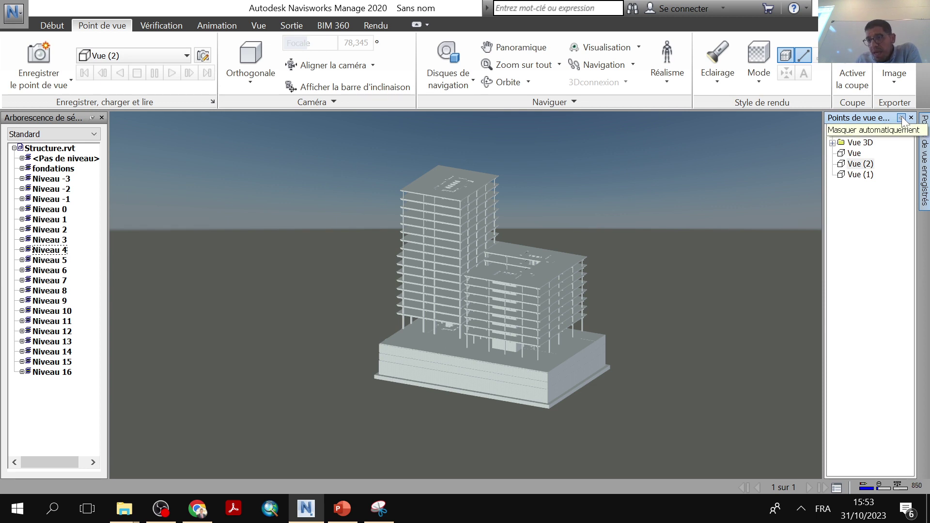
{"action": "left_click", "coordinate": [902, 118]}
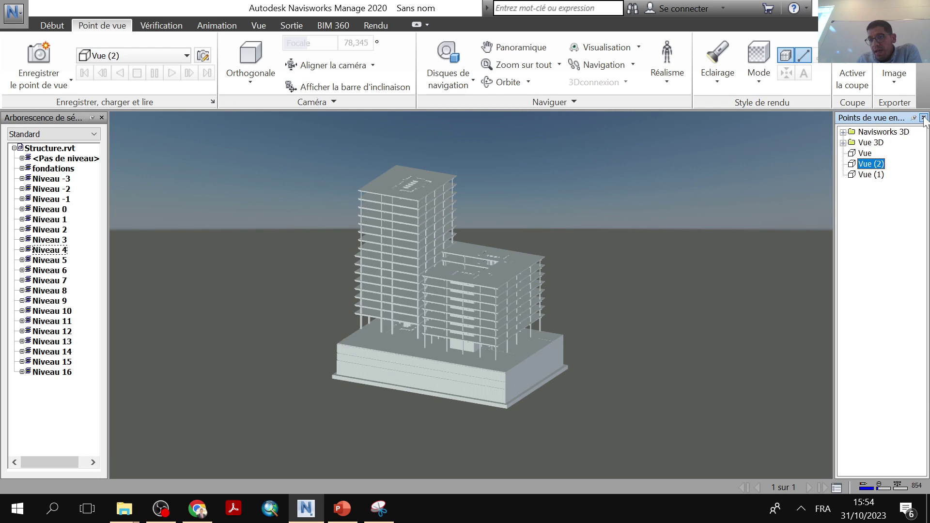
{"action": "left_click", "coordinate": [923, 118]}
{"action": "left_click", "coordinate": [52, 25]}
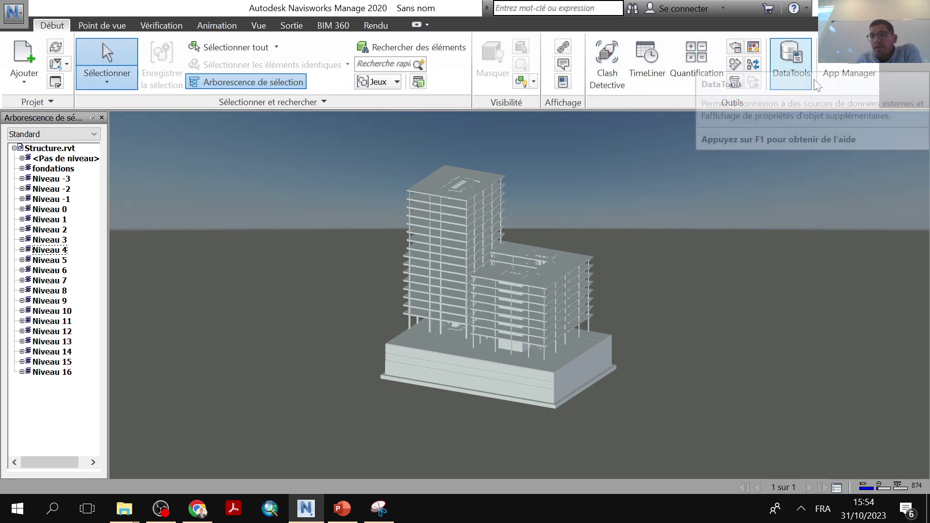
{"action": "left_click", "coordinate": [845, 83]}
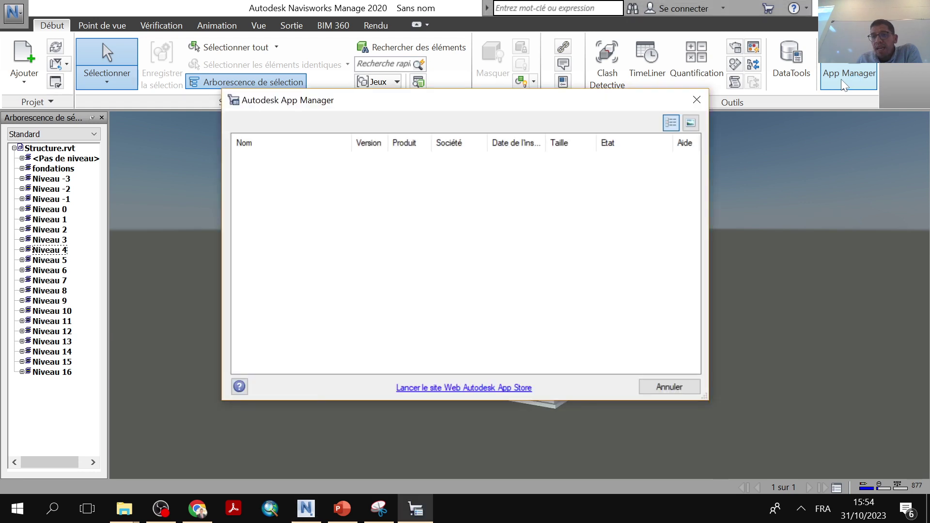
{"action": "left_click", "coordinate": [697, 100]}
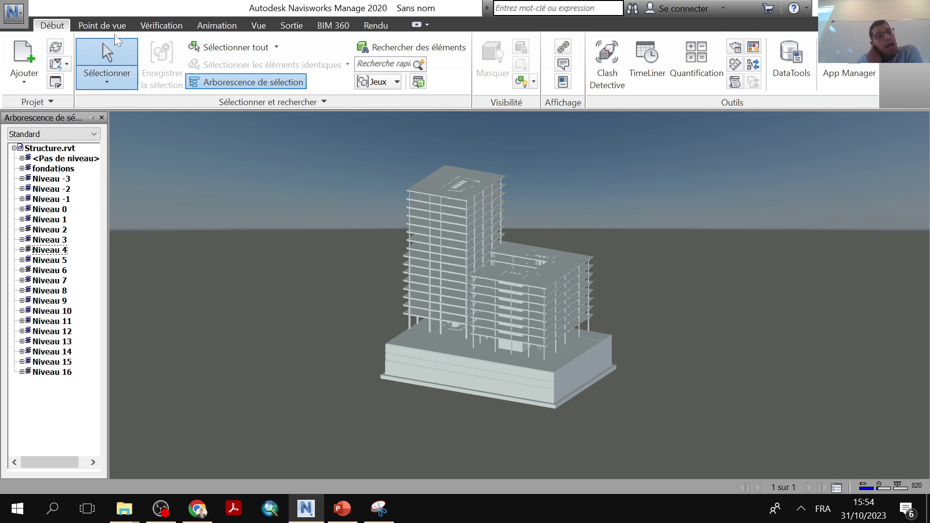
{"action": "left_click", "coordinate": [102, 25]}
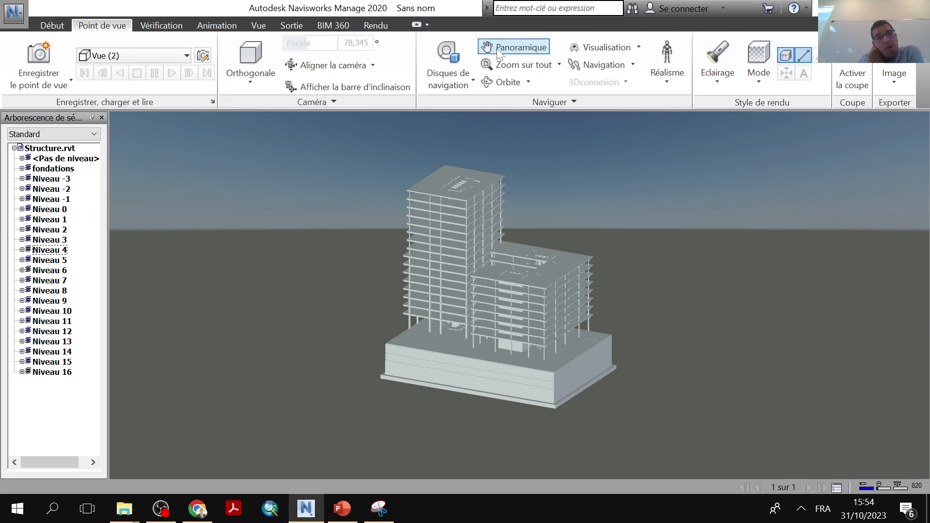
{"action": "left_click", "coordinate": [267, 28]}
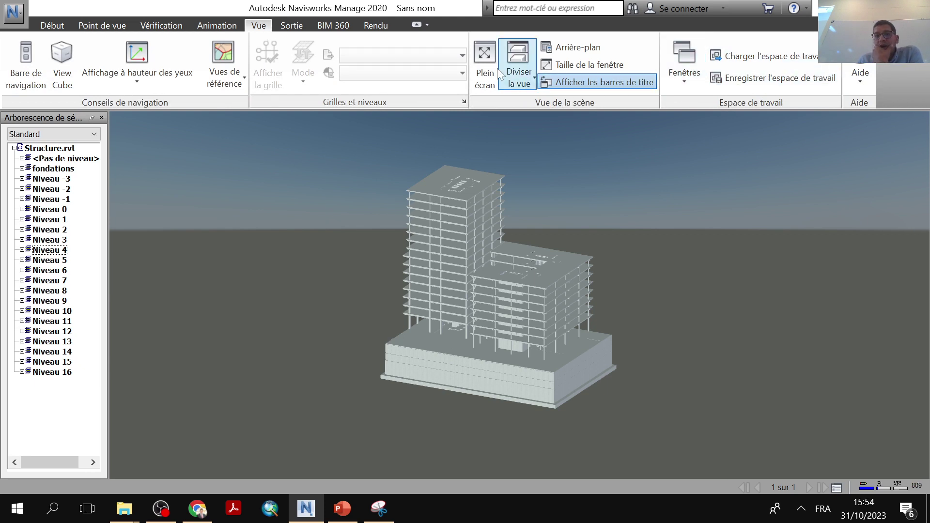
{"action": "left_click", "coordinate": [102, 25]}
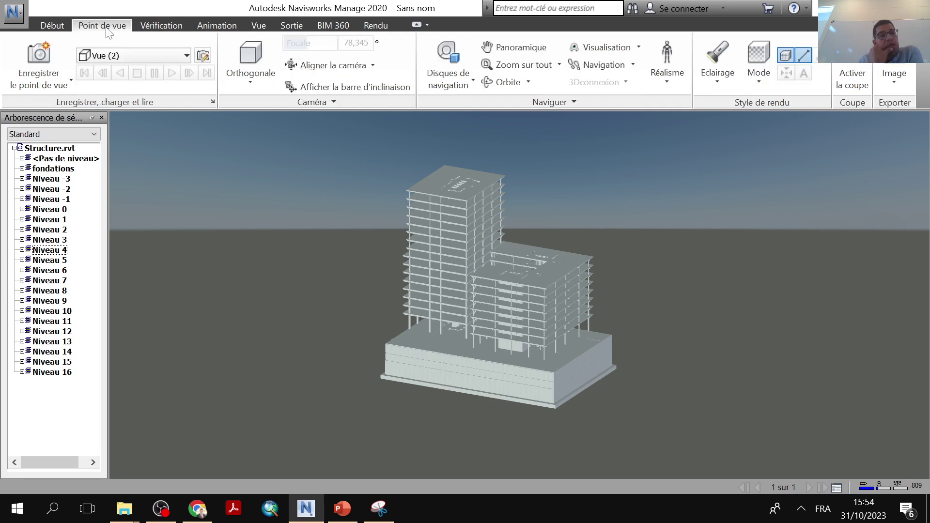
Save one more viewpoint to reopen the saved viewpoints window, and delete viewpoints Vue (1), Vue (2) and Vue (3).
{"action": "left_click", "coordinate": [38, 57]}
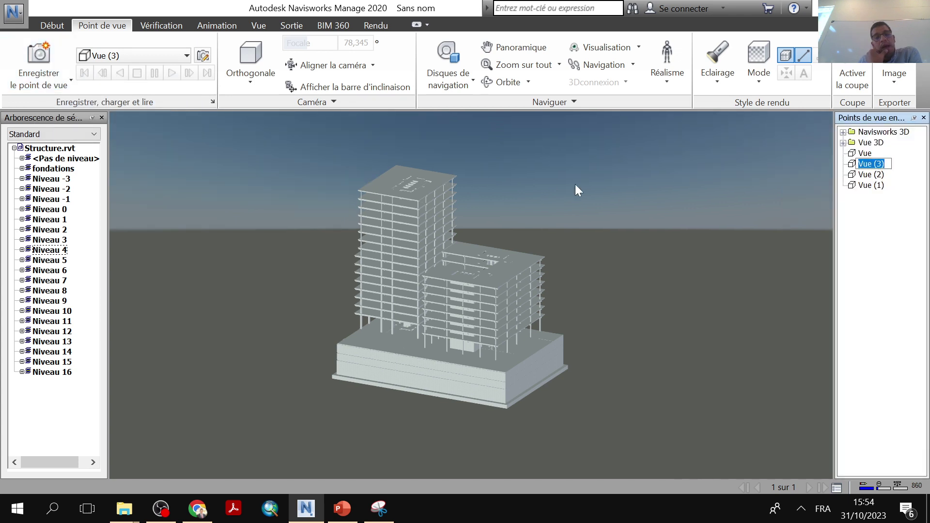
{"action": "left_click", "coordinate": [580, 205]}
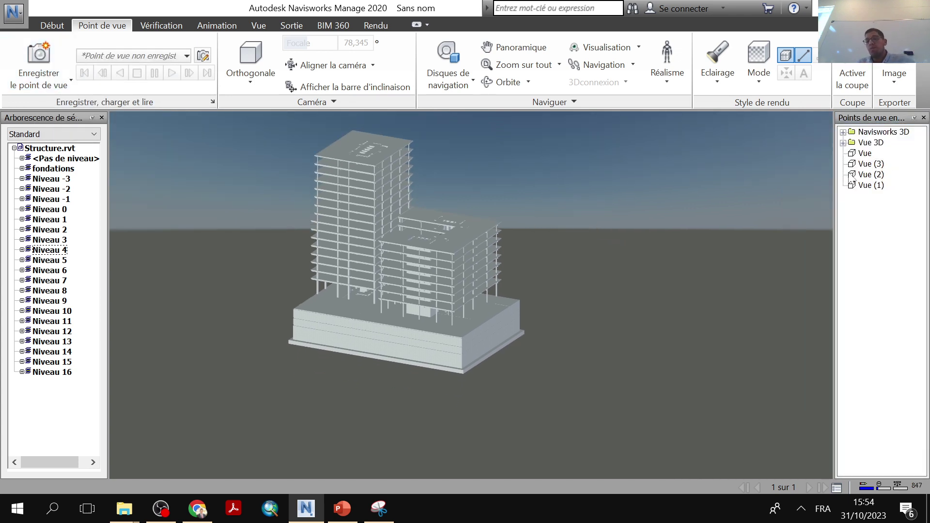
{"action": "left_click", "coordinate": [857, 165]}
{"action": "left_click", "coordinate": [860, 185], "text": "shift"}
{"action": "key", "text": "Delete"}
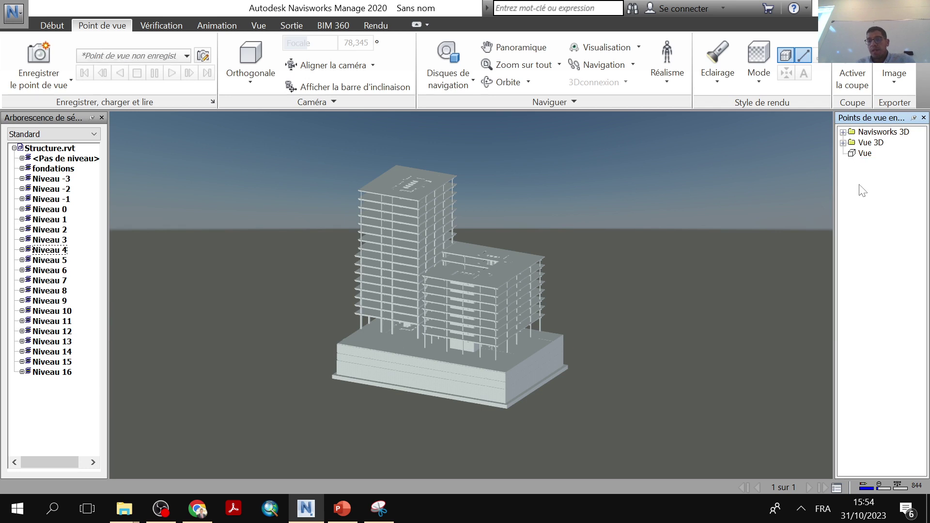
Enable sectioning on the current view of the building and check which section plane is current.
{"action": "scroll", "coordinate": [508, 310], "scroll_direction": "up", "scroll_amount": 5}
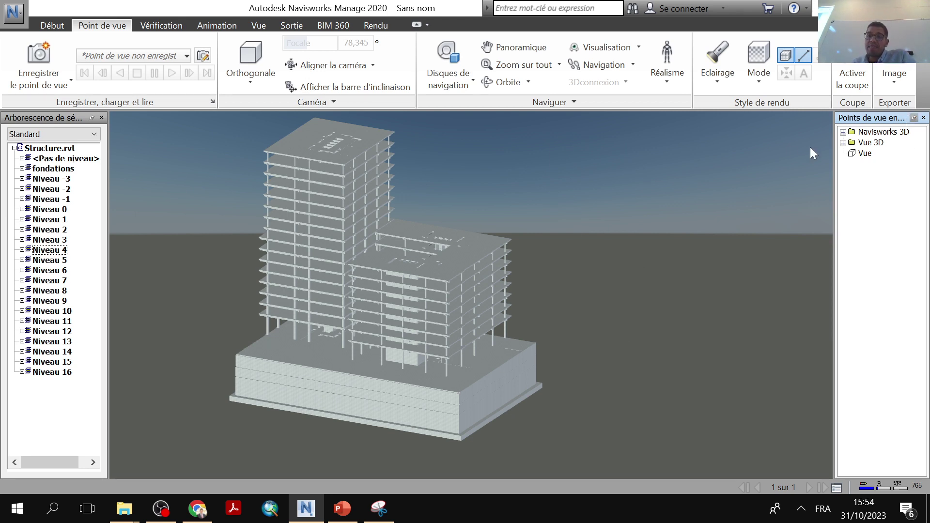
{"action": "middle_click_drag", "start_coordinate": [735, 198], "coordinate": [723, 161]}
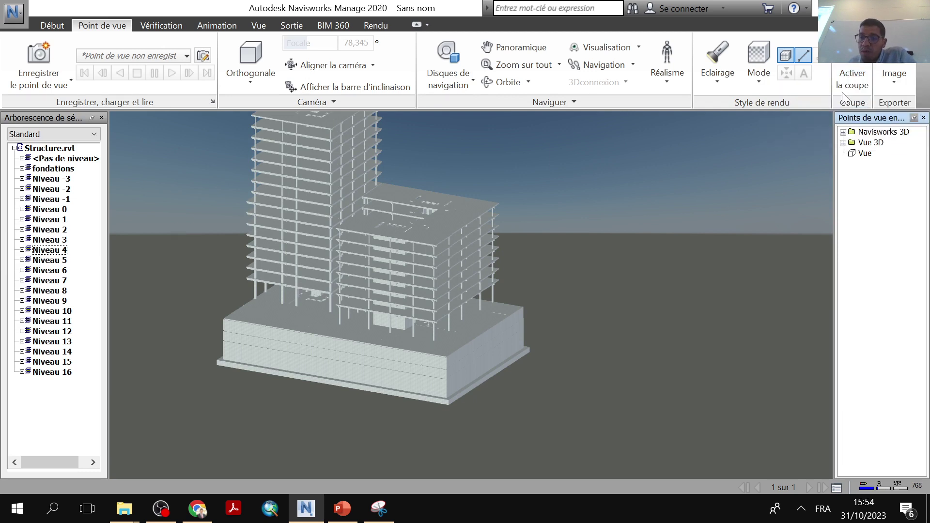
{"action": "left_click", "coordinate": [851, 63]}
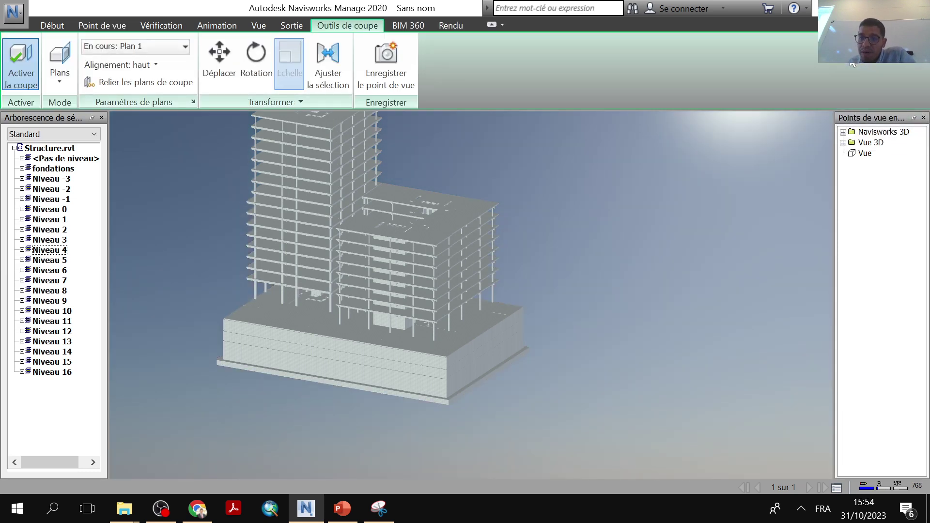
{"action": "middle_click_drag", "start_coordinate": [652, 235], "coordinate": [579, 301]}
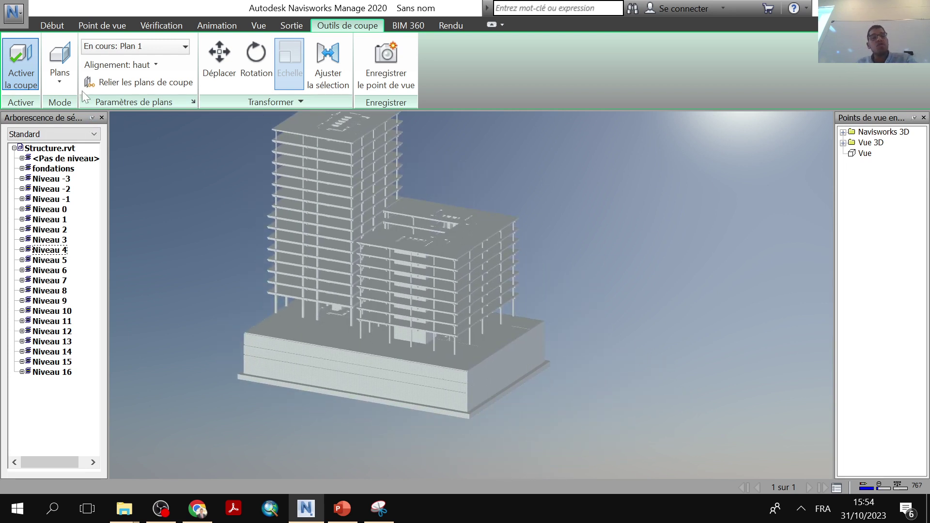
{"action": "left_click", "coordinate": [127, 46]}
{"action": "left_click", "coordinate": [127, 45]}
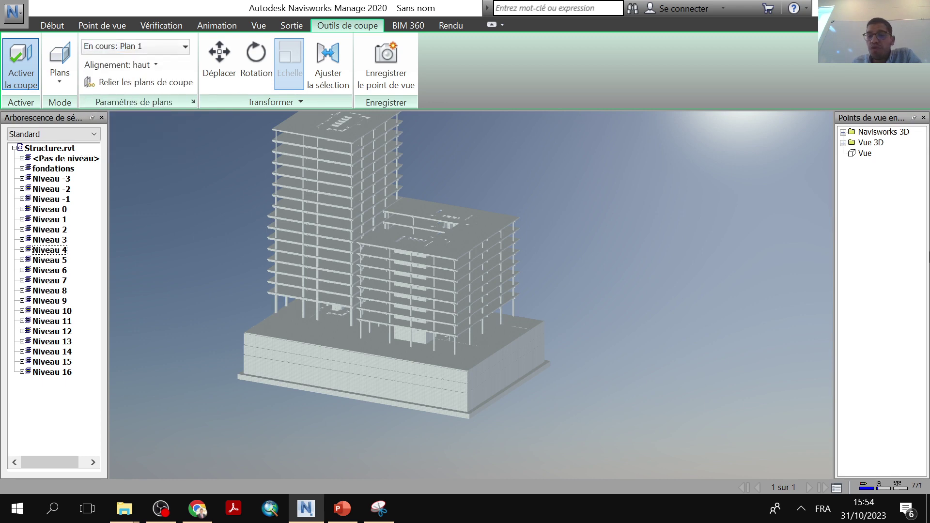
Recall the saved viewpoint Vue, enable sectioning with the Move gizmo and set the section mode to Boîte.
{"action": "left_click", "coordinate": [860, 154]}
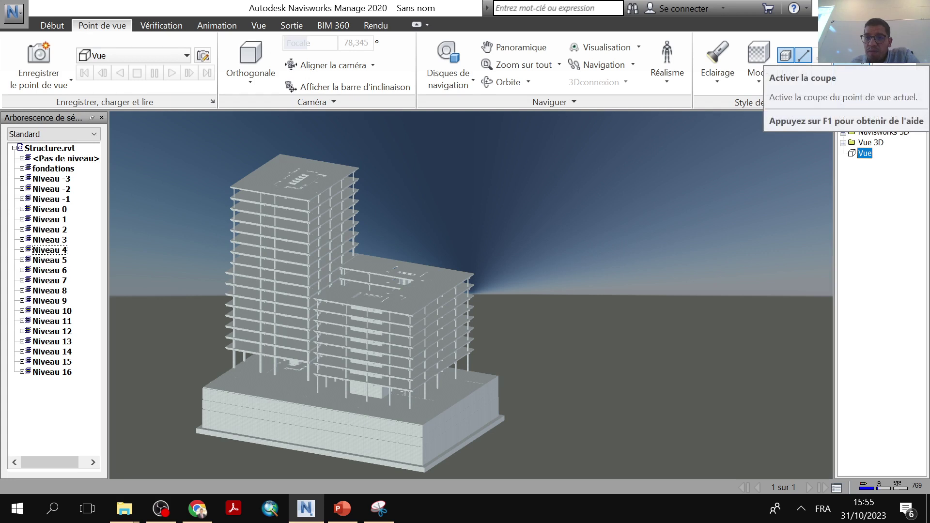
{"action": "left_click", "coordinate": [786, 55]}
{"action": "middle_click_drag", "start_coordinate": [665, 173], "coordinate": [624, 184]}
{"action": "middle_click_drag", "start_coordinate": [395, 238], "coordinate": [458, 259]}
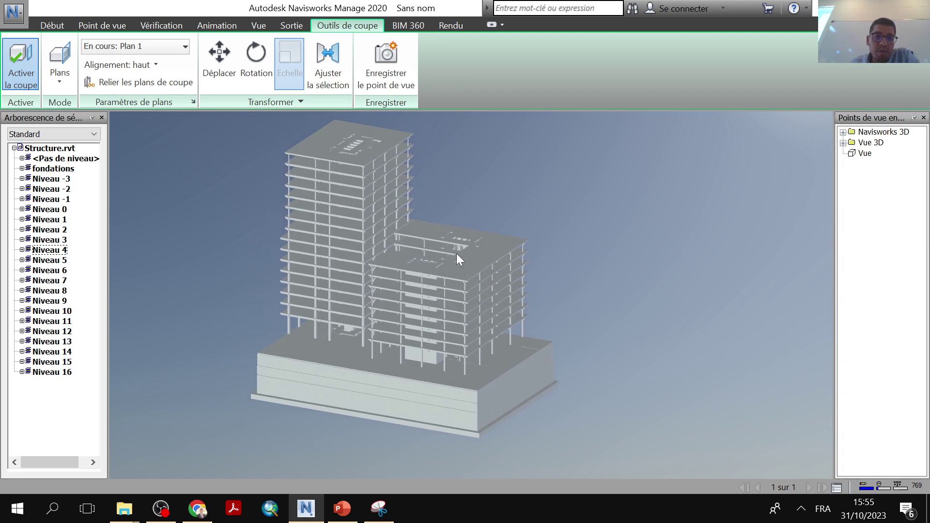
{"action": "left_click", "coordinate": [217, 56]}
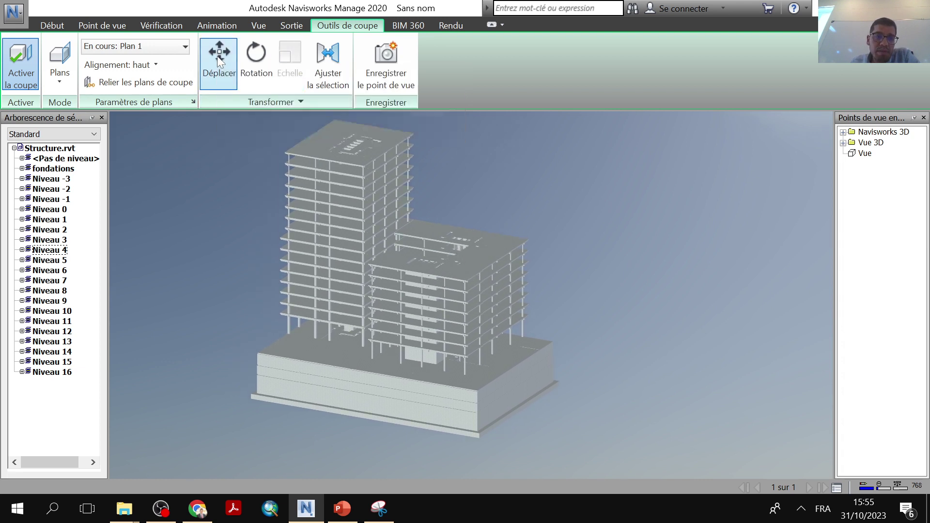
{"action": "left_click", "coordinate": [55, 77]}
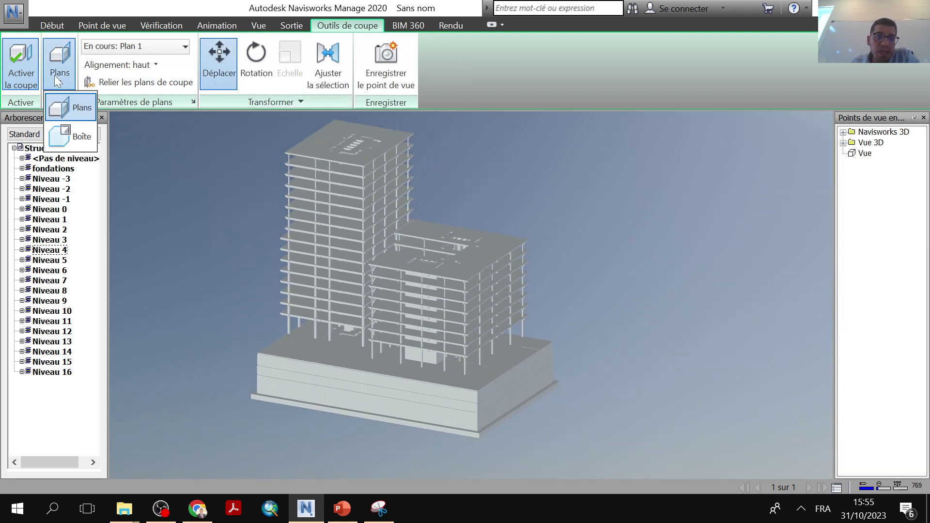
{"action": "left_click", "coordinate": [69, 138]}
Shrink the section box around the building with the Echelle gizmo.
{"action": "middle_click_drag", "start_coordinate": [368, 358], "coordinate": [466, 300]}
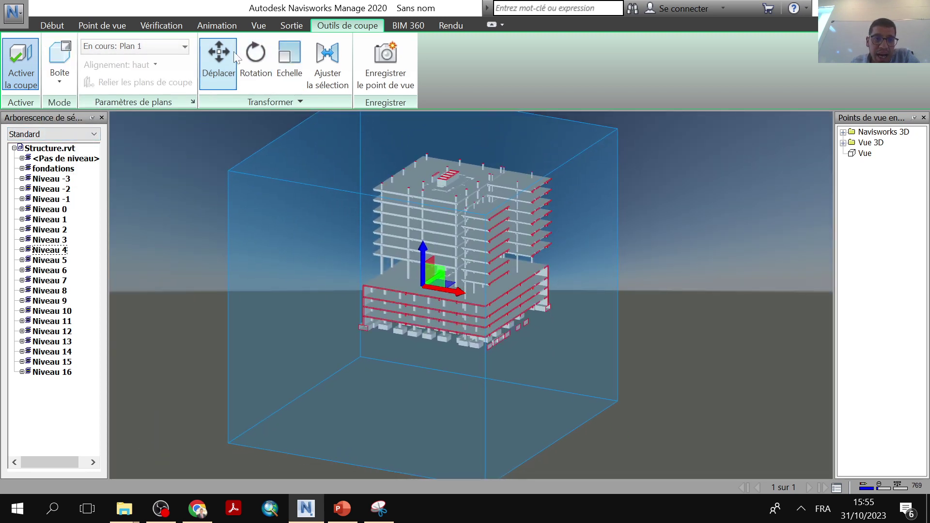
{"action": "left_click", "coordinate": [289, 54]}
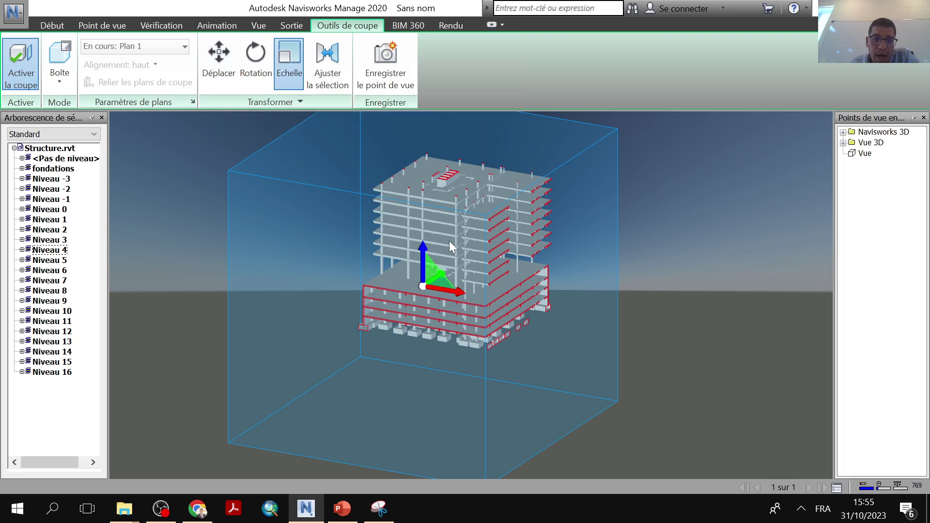
{"action": "left_click_drag", "start_coordinate": [433, 268], "coordinate": [556, 409]}
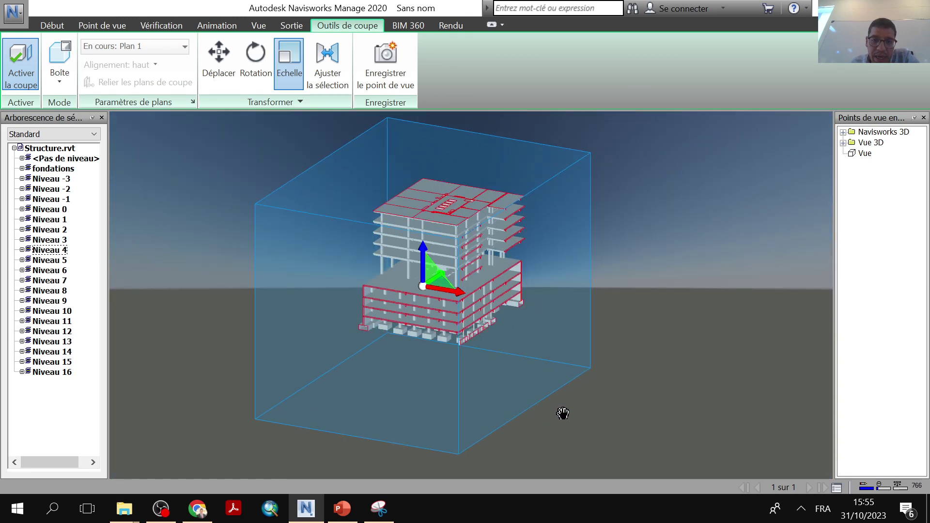
Save the sectioned view as a viewpoint named Zoom1.
{"action": "left_click", "coordinate": [372, 48]}
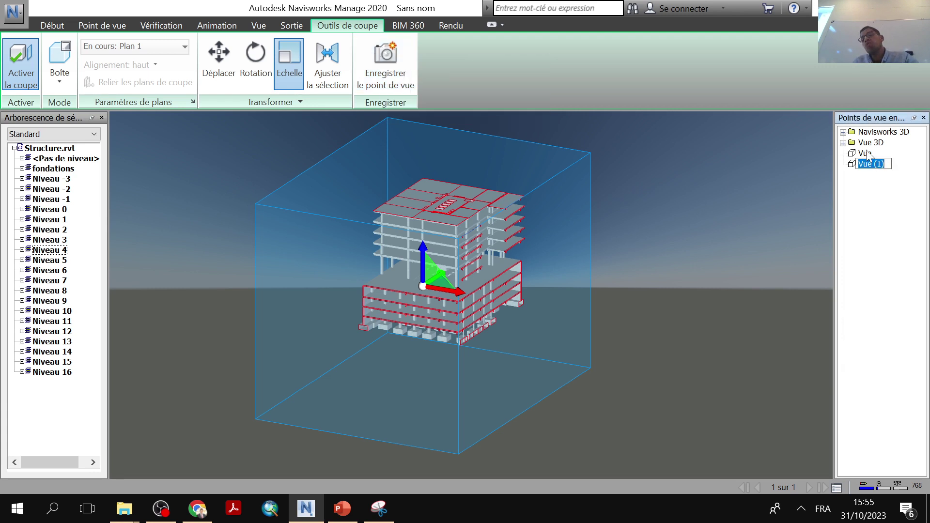
{"action": "type", "text": "Zoom1"}
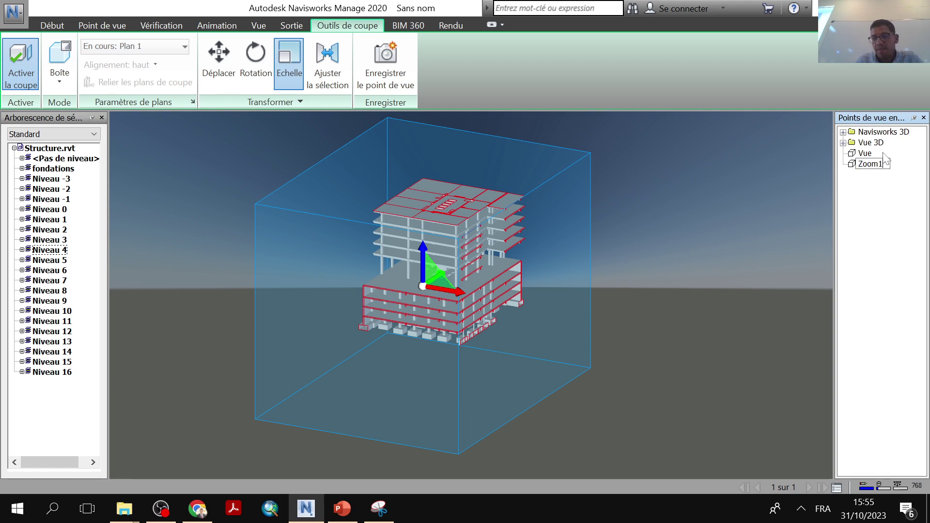
{"action": "key", "text": "Return"}
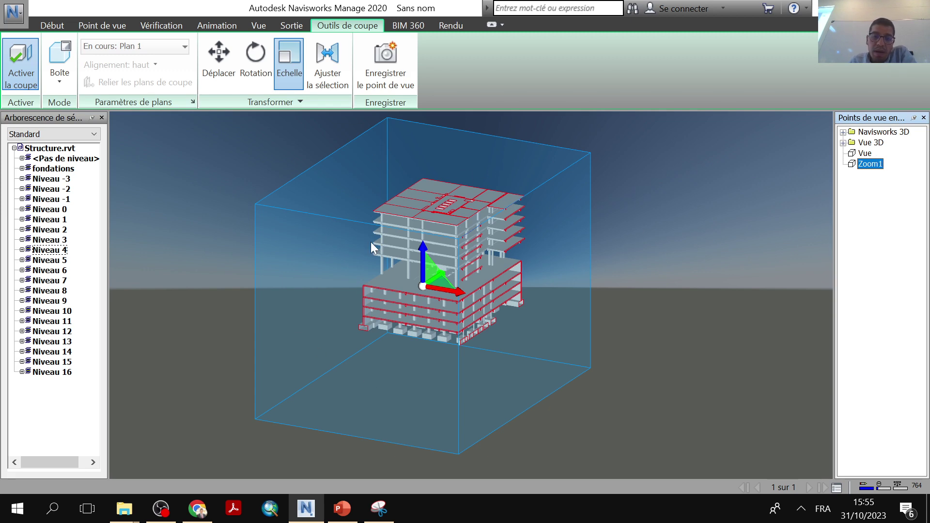
Switch back and forth between the saved viewpoints Vue and Zoom1 to compare them, ending on Zoom1.
{"action": "left_click", "coordinate": [879, 164]}
{"action": "left_click", "coordinate": [864, 153]}
{"action": "left_click", "coordinate": [870, 164]}
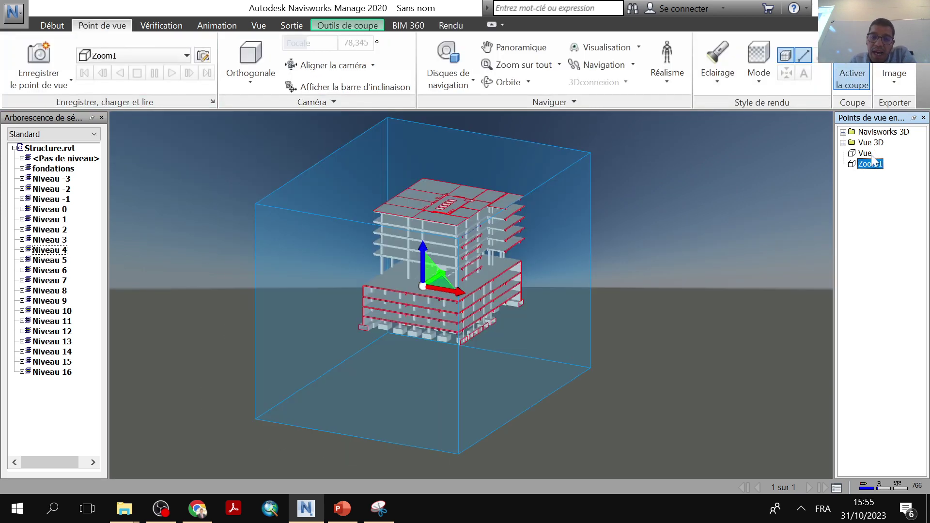
{"action": "left_click", "coordinate": [865, 153]}
{"action": "left_click", "coordinate": [872, 163]}
{"action": "left_click", "coordinate": [864, 153]}
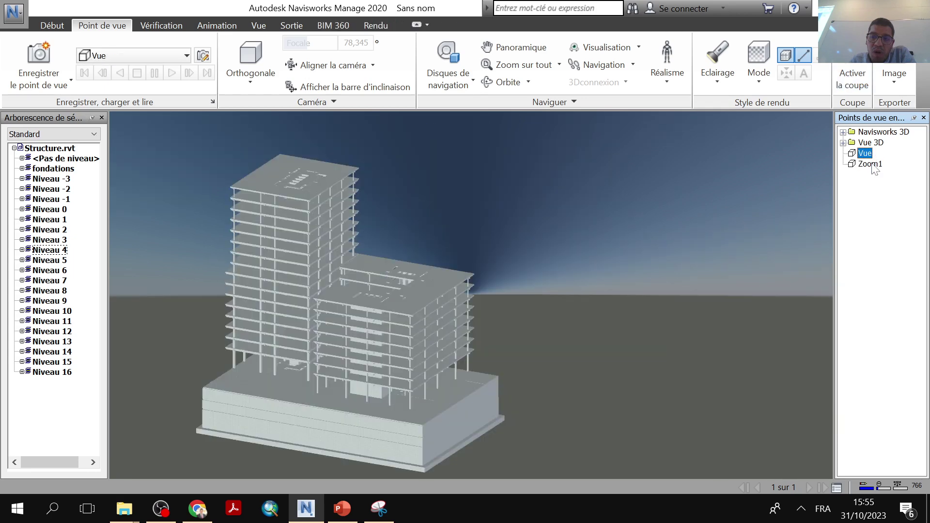
{"action": "left_click", "coordinate": [874, 164]}
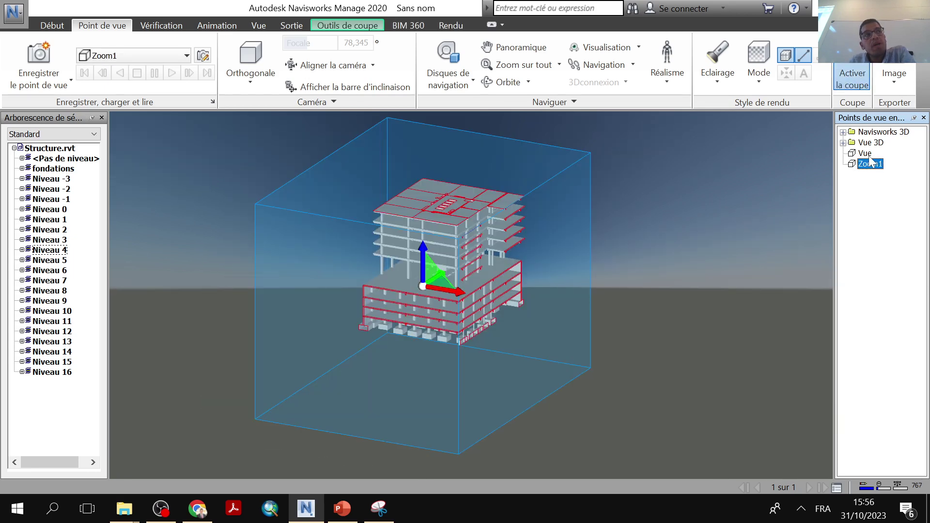
Recall the viewpoints Vue and Zoom1, and toggle sectioning off and on to compare the whole and cut building.
{"action": "left_click", "coordinate": [865, 153]}
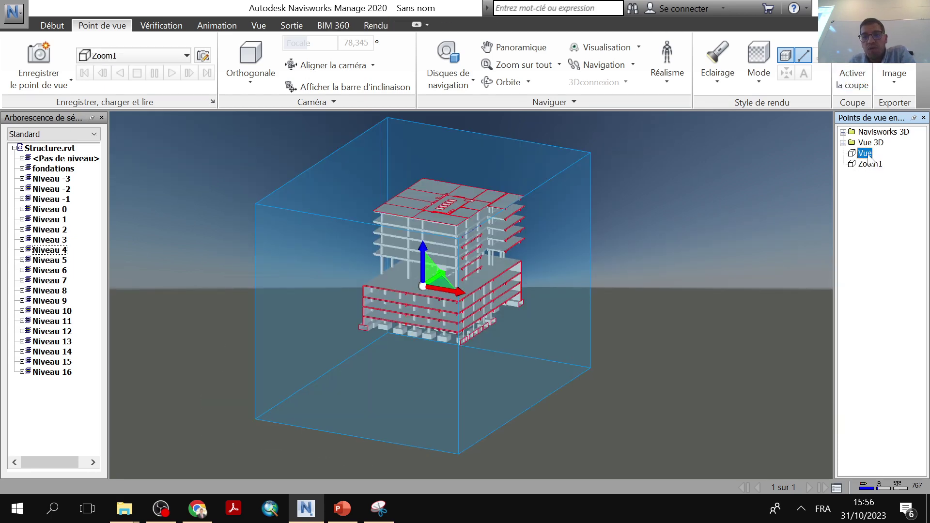
{"action": "left_click", "coordinate": [871, 165]}
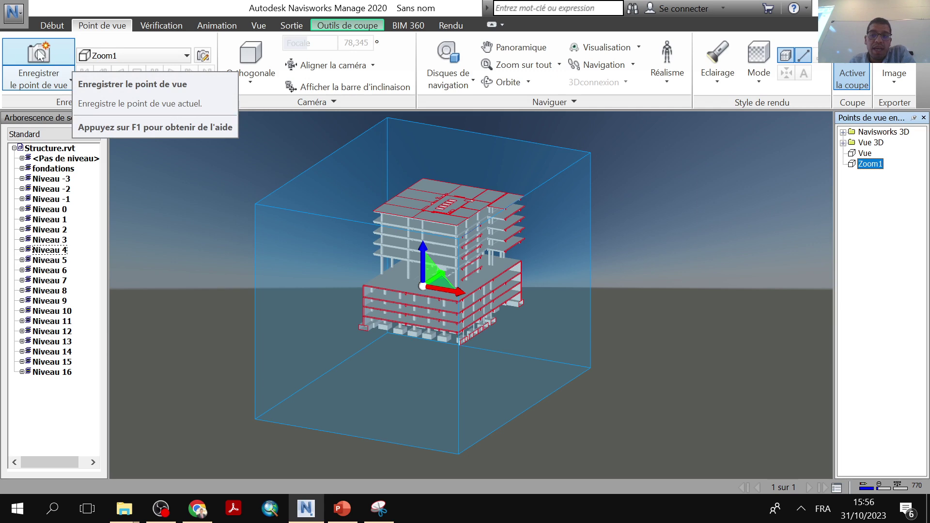
{"action": "left_click", "coordinate": [867, 65]}
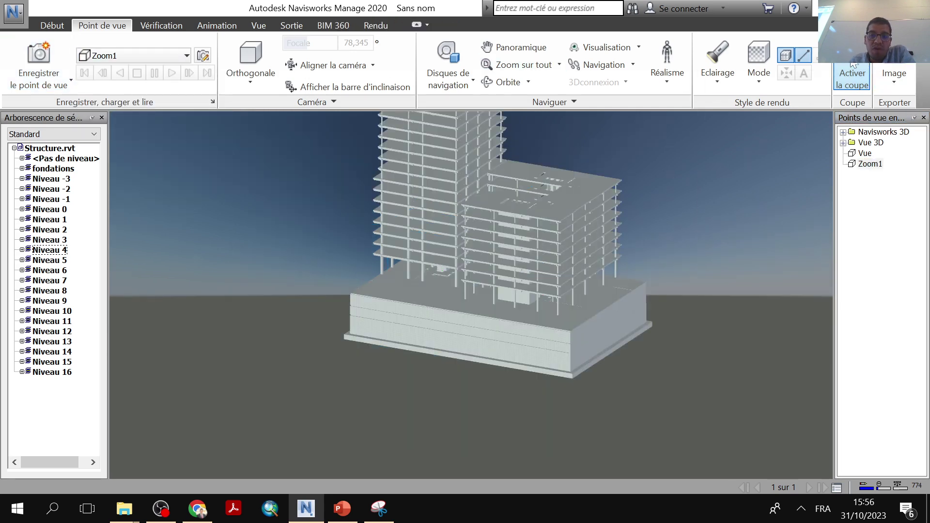
{"action": "left_click", "coordinate": [852, 73]}
Set the section mode to Plans and enable section plane Plan 1.
{"action": "left_click", "coordinate": [60, 68]}
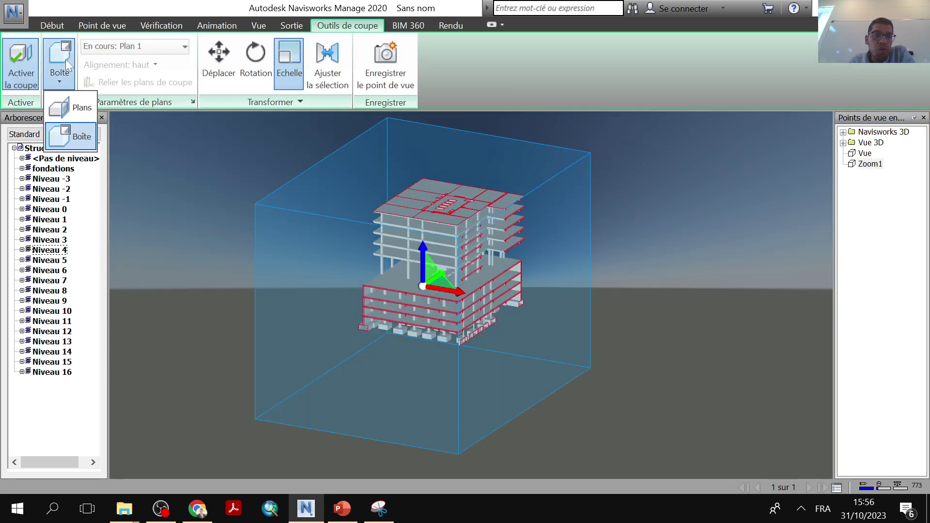
{"action": "left_click", "coordinate": [70, 104]}
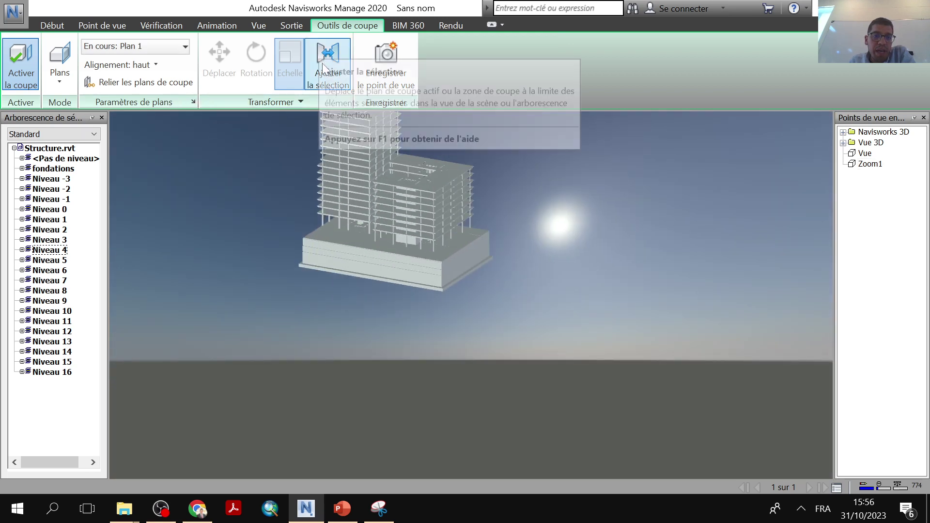
{"action": "left_click", "coordinate": [134, 48]}
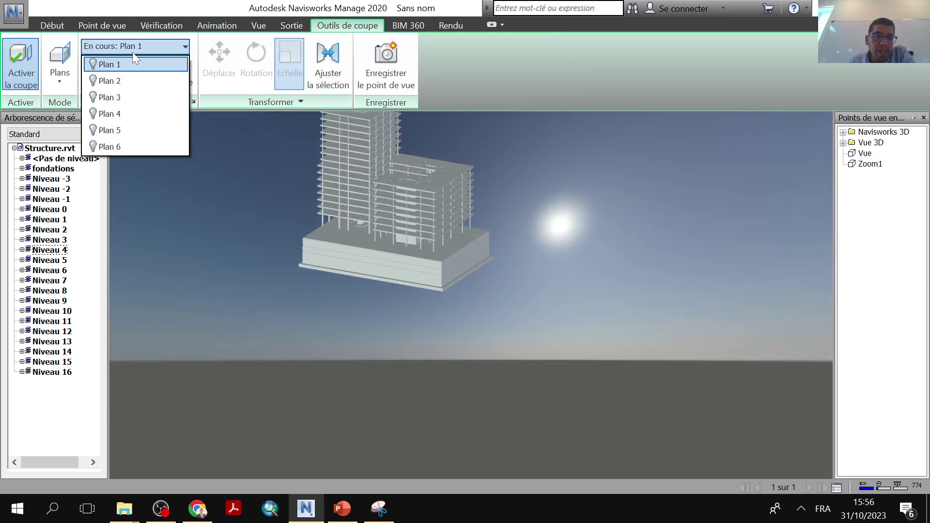
{"action": "left_click", "coordinate": [99, 65]}
{"action": "left_click", "coordinate": [110, 46]}
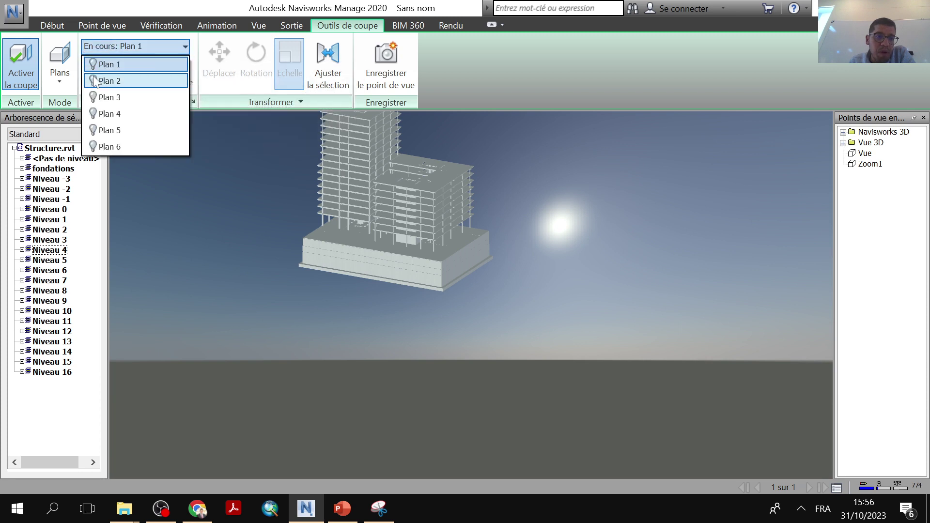
{"action": "left_click", "coordinate": [93, 64]}
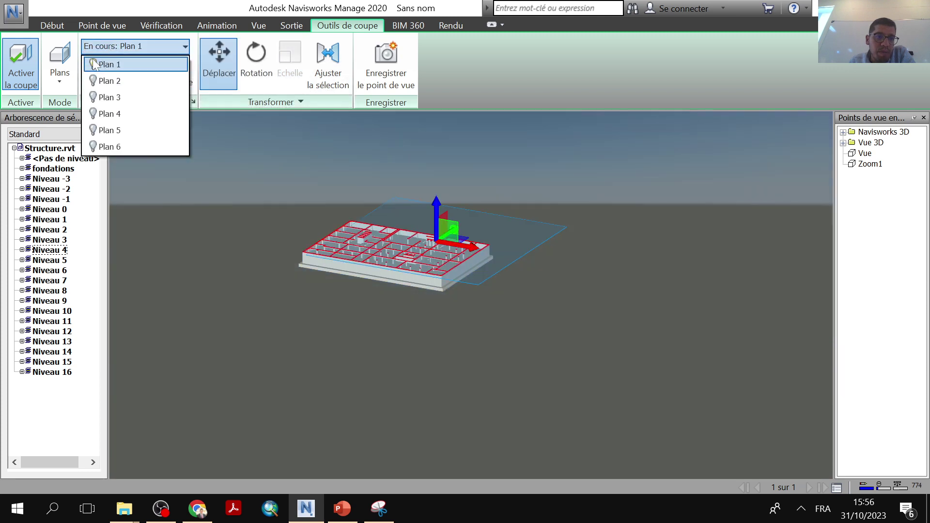
Raise section plane Plan 1 with the Move gizmo until it cuts the columns above an upper slab of the tower.
{"action": "left_click", "coordinate": [451, 236]}
{"action": "left_click_drag", "start_coordinate": [443, 202], "coordinate": [417, 136]}
{"action": "scroll", "coordinate": [407, 164], "scroll_direction": "up", "scroll_amount": 5}
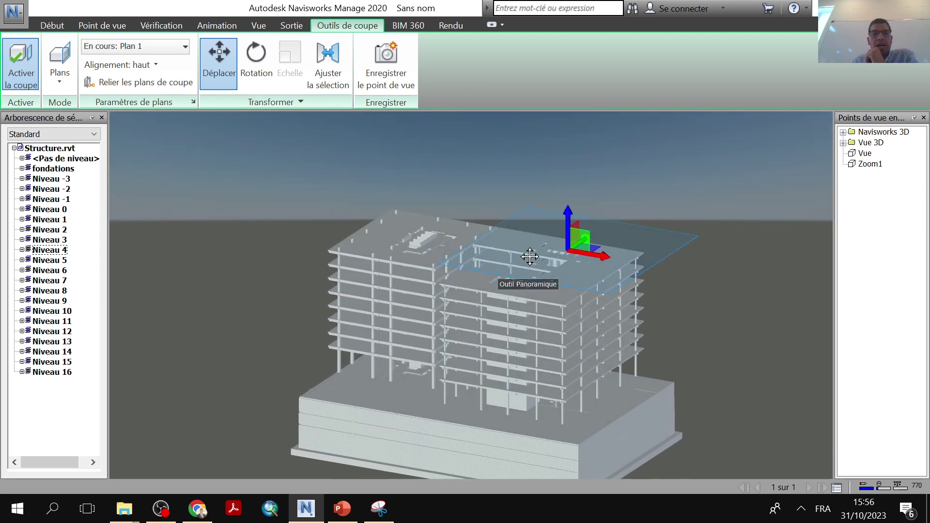
{"action": "left_click_drag", "start_coordinate": [569, 224], "coordinate": [552, 167]}
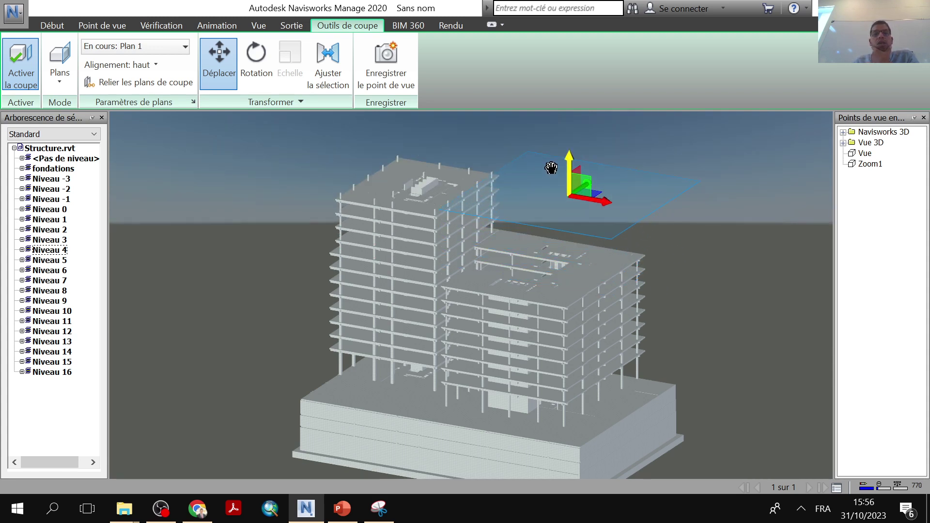
{"action": "scroll", "coordinate": [413, 232], "scroll_direction": "up", "scroll_amount": 4}
{"action": "middle_click_drag", "start_coordinate": [442, 208], "coordinate": [296, 376]}
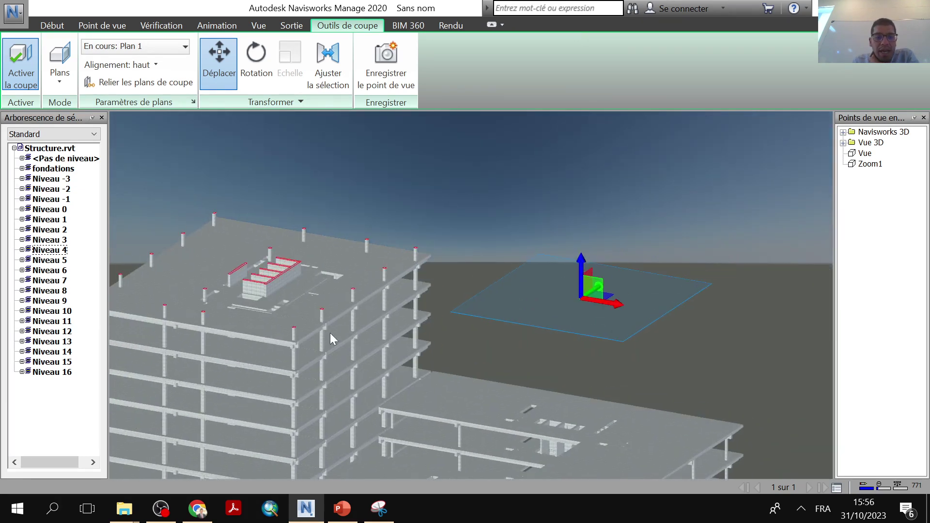
{"action": "middle_click_drag", "start_coordinate": [330, 334], "coordinate": [388, 306]}
{"action": "mouse_move", "coordinate": [659, 256]}
{"action": "left_mouse_down"}
{"action": "mouse_move", "coordinate": [661, 242]}
{"action": "mouse_move", "coordinate": [663, 258]}
{"action": "left_mouse_up"}
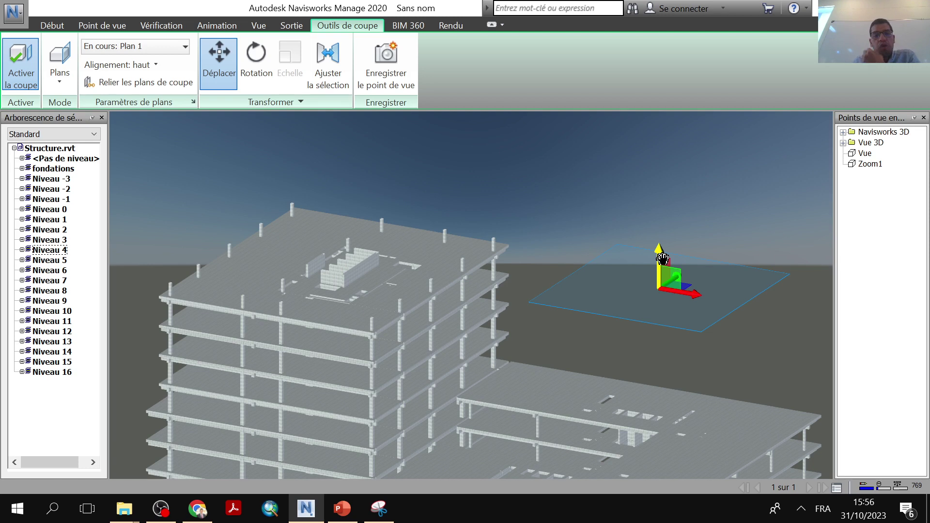
{"action": "left_click_drag", "start_coordinate": [662, 258], "coordinate": [657, 240]}
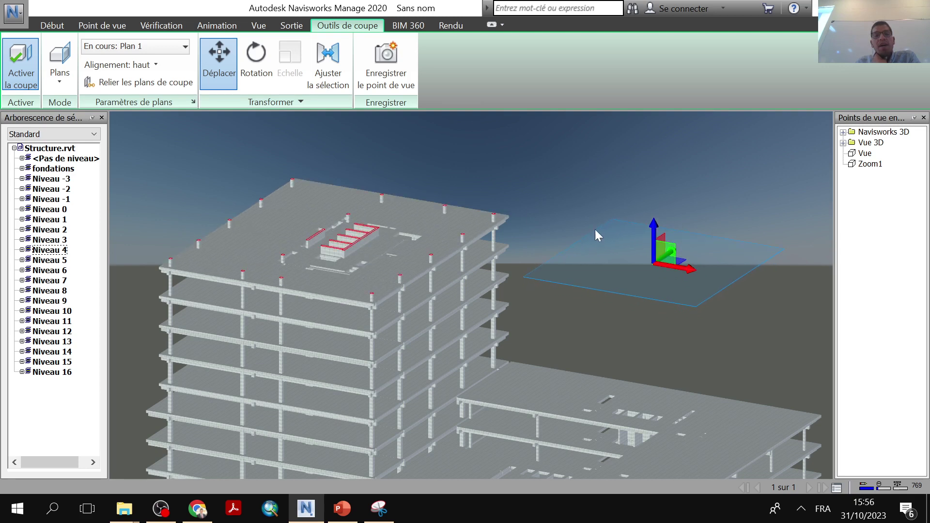
Save the plane-sectioned view as a viewpoint named VuePlan Etg5.
{"action": "left_click", "coordinate": [387, 58]}
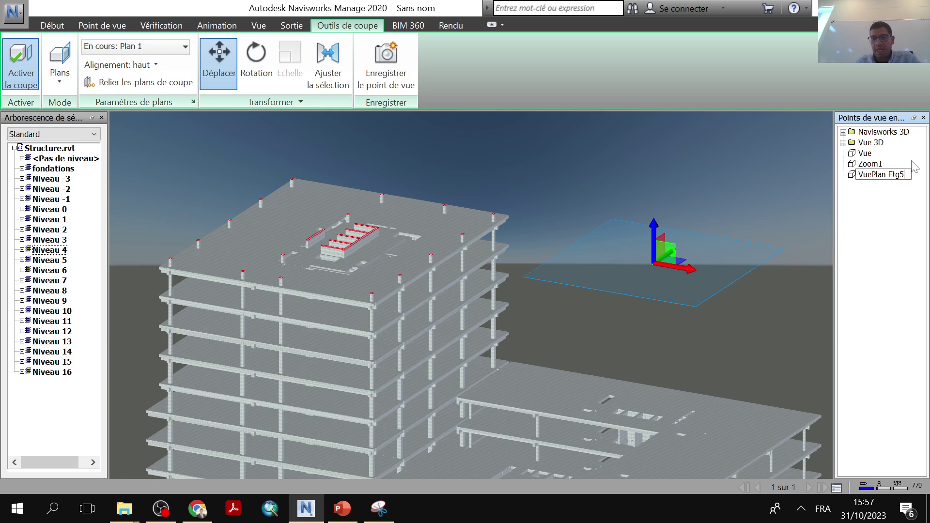
{"action": "left_click", "coordinate": [693, 164]}
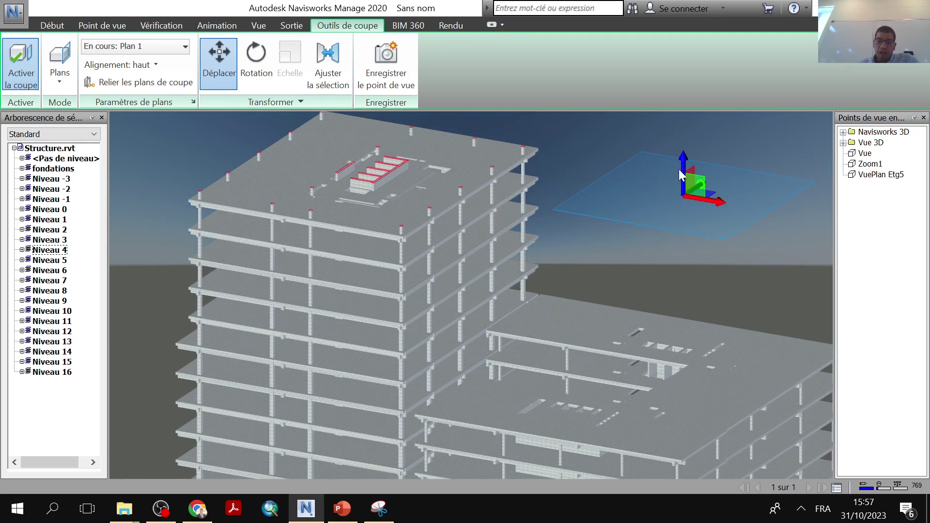
Lower section plane Plan 1 by one storey and rotate it to vertical with the Rotation gizmo.
{"action": "left_click_drag", "start_coordinate": [683, 166], "coordinate": [690, 198]}
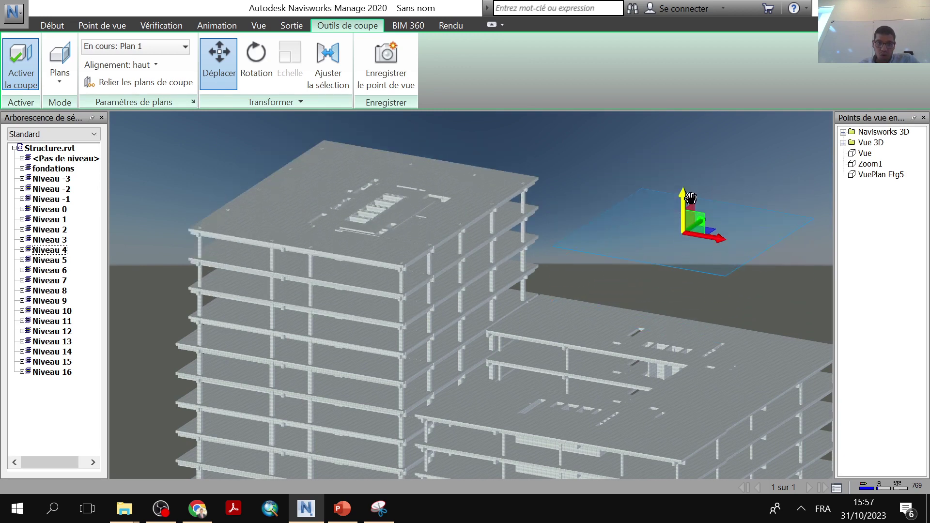
{"action": "left_click", "coordinate": [131, 47]}
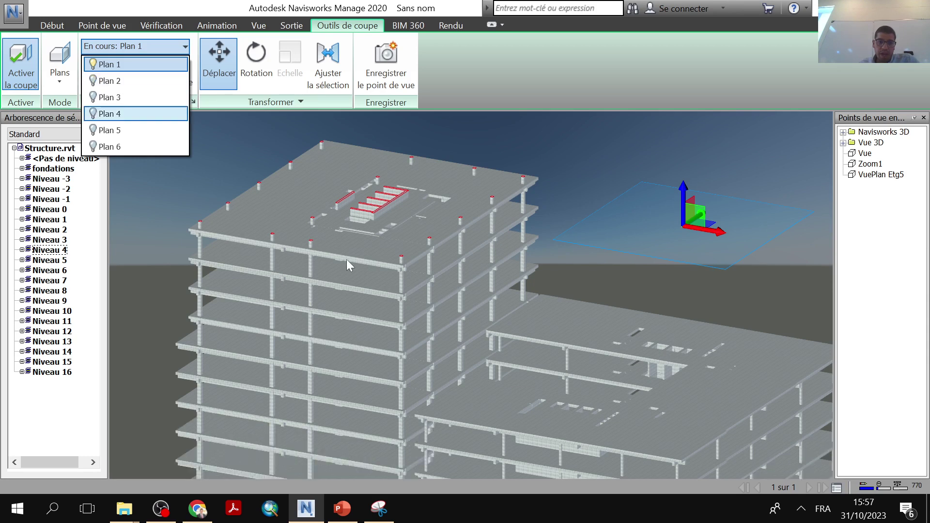
{"action": "scroll", "coordinate": [347, 259], "scroll_direction": "down", "scroll_amount": 3}
{"action": "scroll", "coordinate": [443, 298], "scroll_direction": "down", "scroll_amount": 3}
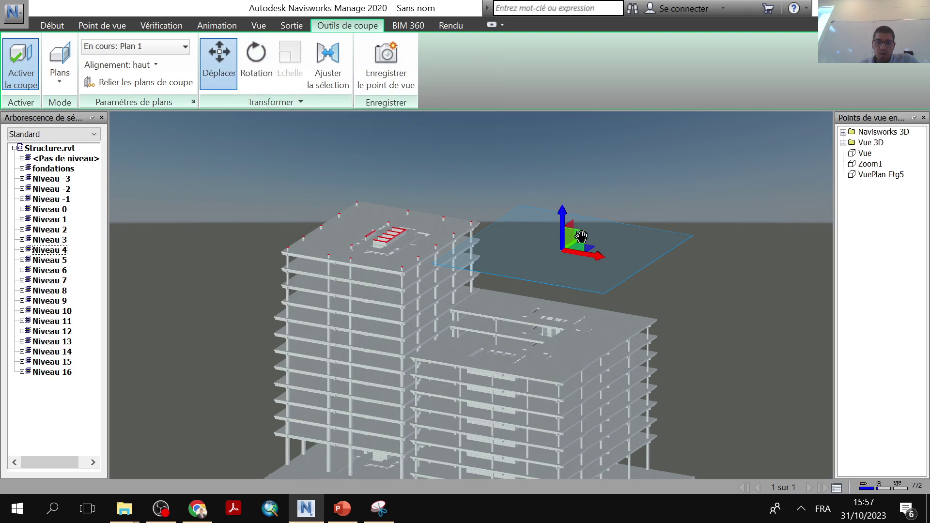
{"action": "left_click", "coordinate": [262, 56]}
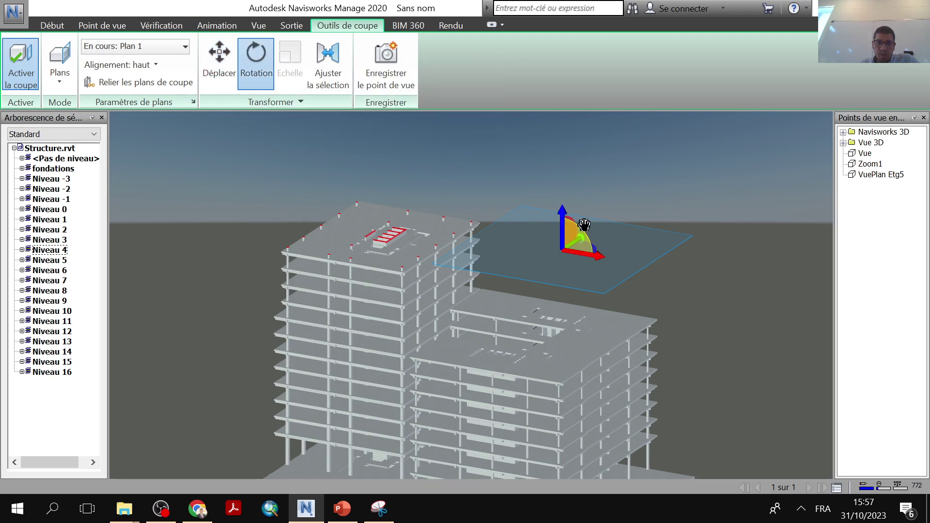
{"action": "left_click_drag", "start_coordinate": [584, 224], "coordinate": [502, 160]}
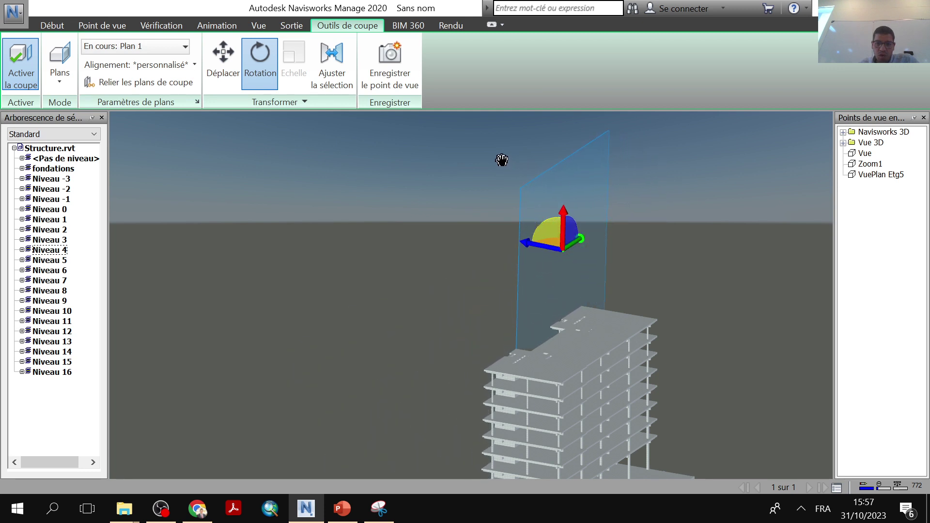
Enable section planes Plan 2, Plan 3 and Plan 4, and make Plan 1 the current plane.
{"action": "left_click", "coordinate": [129, 47]}
{"action": "left_click", "coordinate": [108, 82]}
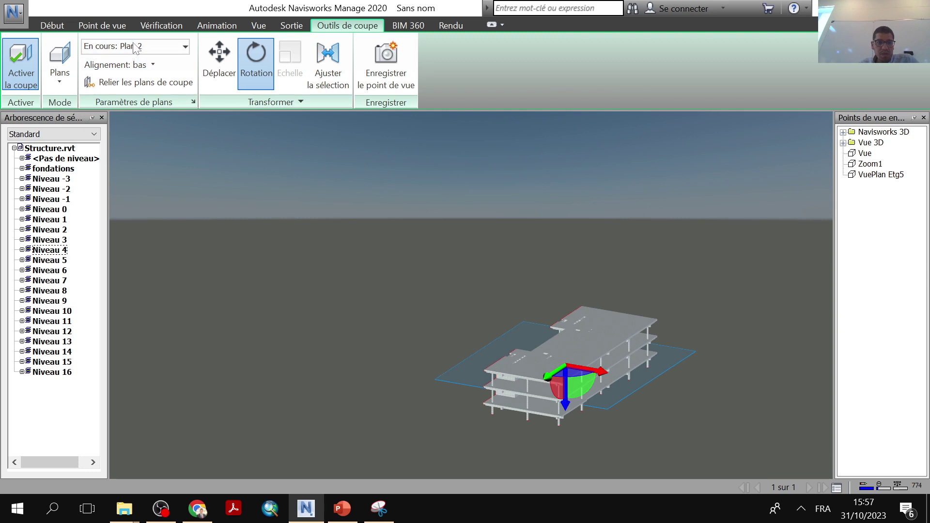
{"action": "left_click", "coordinate": [134, 46]}
{"action": "left_click", "coordinate": [110, 97]}
{"action": "left_click", "coordinate": [134, 52]}
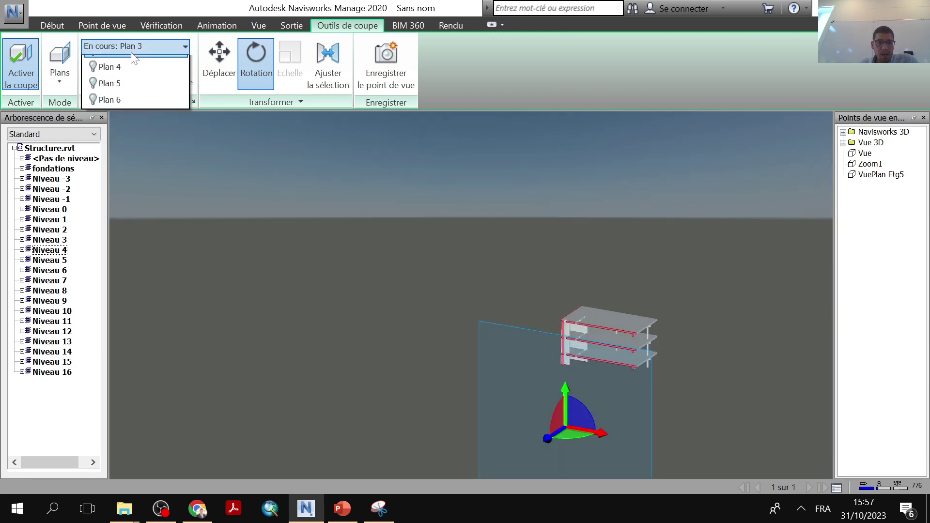
{"action": "left_click", "coordinate": [109, 113]}
{"action": "left_click", "coordinate": [135, 48]}
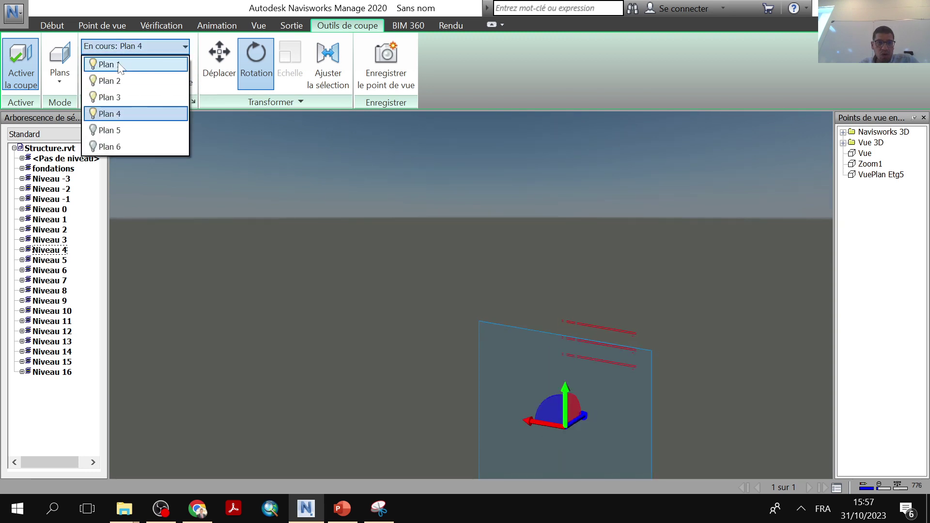
{"action": "left_click", "coordinate": [118, 65]}
Disable section planes Plan 2 and Plan 1.
{"action": "left_click", "coordinate": [129, 48]}
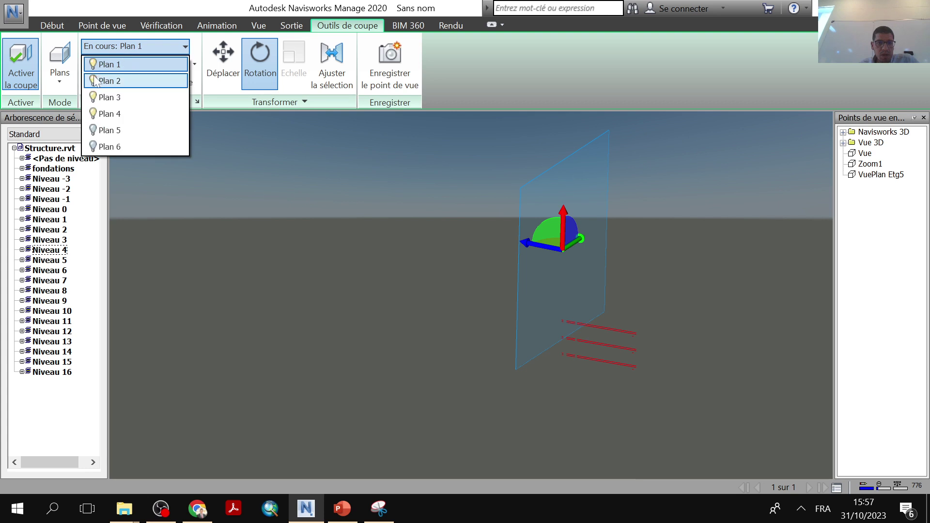
{"action": "left_click", "coordinate": [93, 81]}
{"action": "left_click", "coordinate": [114, 63]}
{"action": "left_click", "coordinate": [117, 48]}
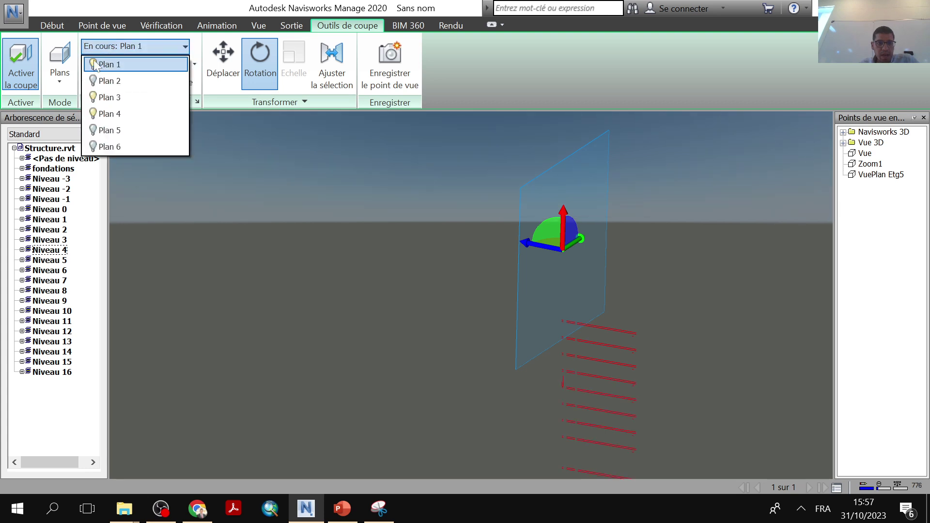
{"action": "left_click", "coordinate": [93, 65]}
{"action": "left_click", "coordinate": [123, 48]}
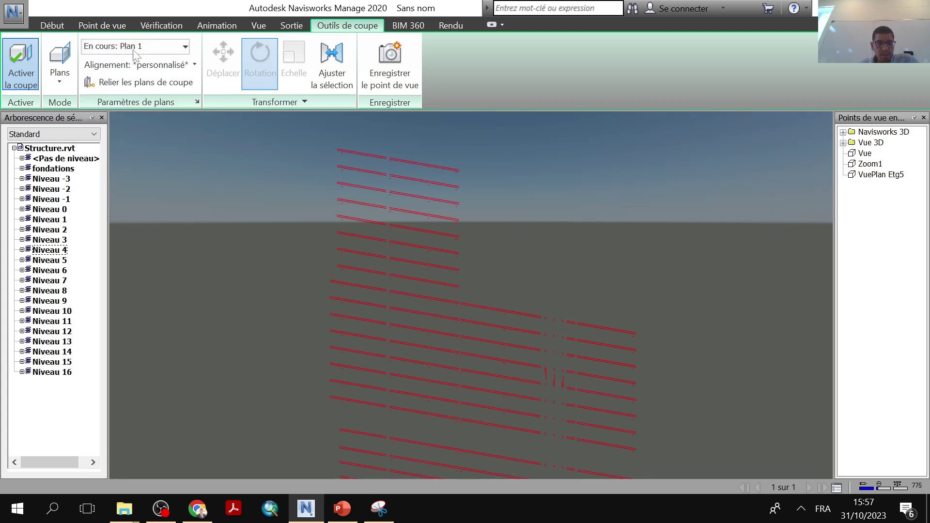
Enable section planes Plan 5 and Plan 6.
{"action": "left_click", "coordinate": [127, 47]}
{"action": "left_click", "coordinate": [97, 131]}
{"action": "left_click", "coordinate": [127, 47]}
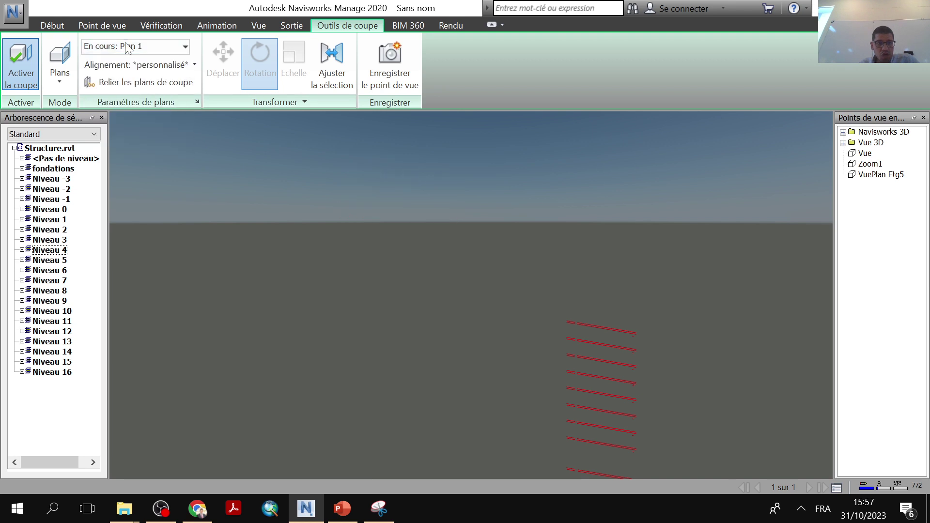
{"action": "left_click", "coordinate": [120, 49]}
{"action": "left_click", "coordinate": [129, 48]}
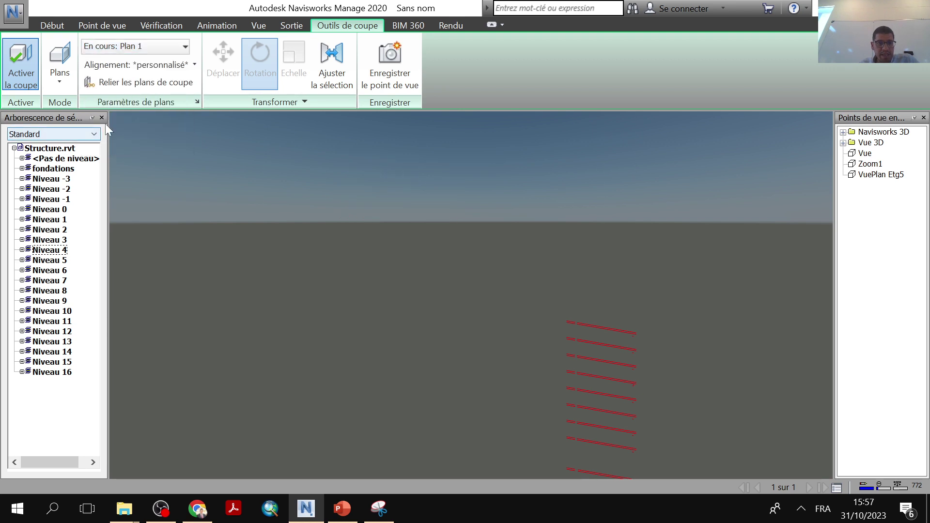
{"action": "left_click", "coordinate": [129, 48]}
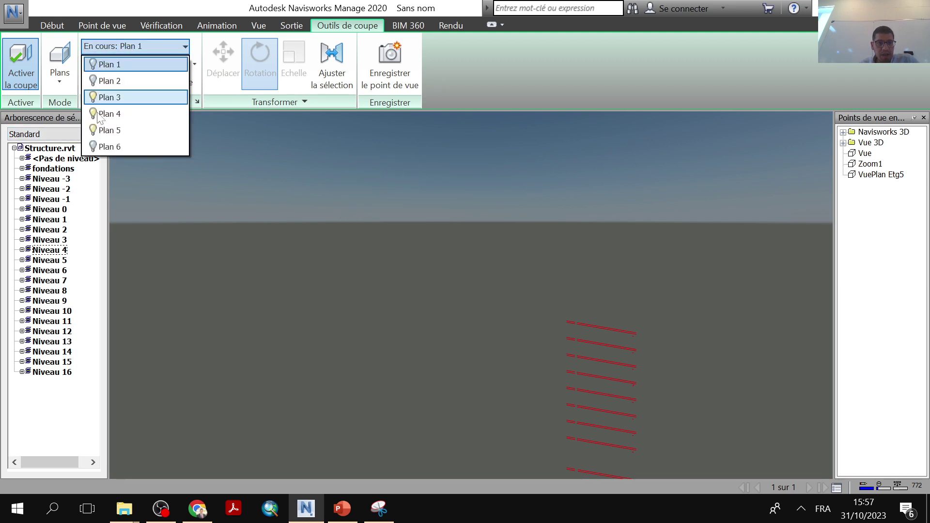
{"action": "left_click", "coordinate": [94, 146]}
Set the alignment of section plane Plan 1 to Haut.
{"action": "left_click", "coordinate": [125, 64]}
{"action": "left_click", "coordinate": [126, 65]}
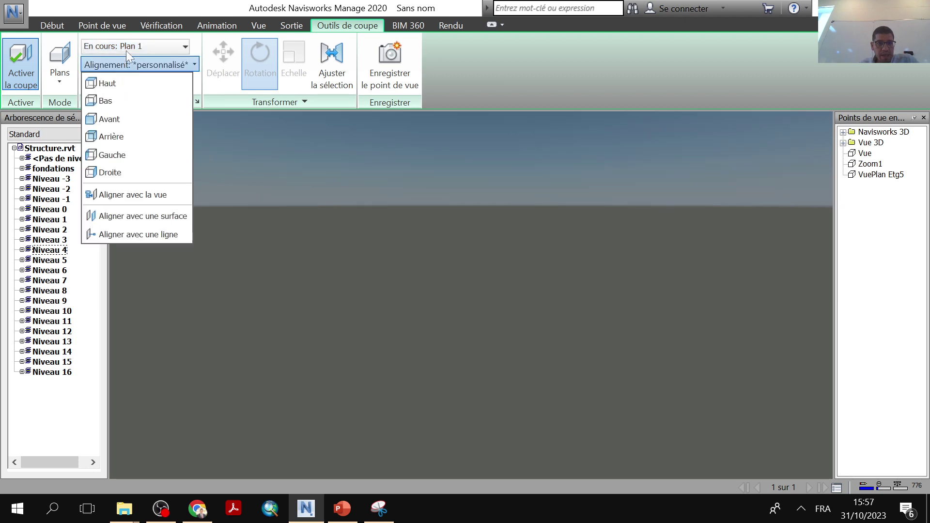
{"action": "left_click", "coordinate": [102, 82]}
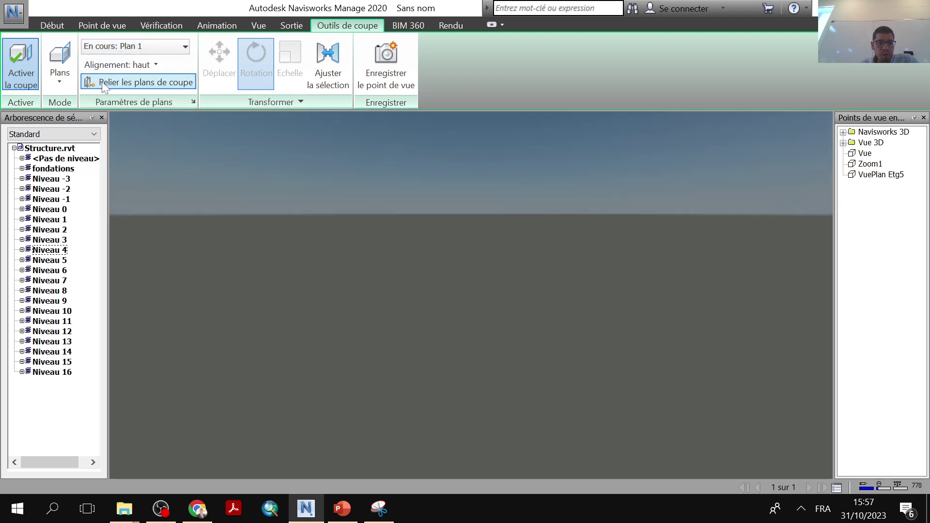
Enable section planes Plan 1 and Plan 2 again, keeping Plan 1 as the current plane.
{"action": "left_click", "coordinate": [127, 49]}
{"action": "left_click", "coordinate": [93, 64]}
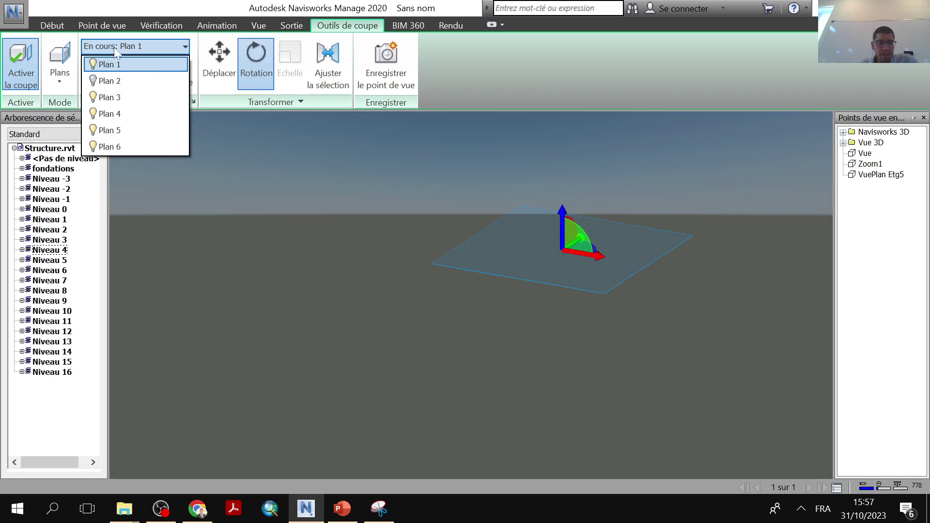
{"action": "left_click", "coordinate": [119, 47]}
{"action": "scroll", "coordinate": [302, 239], "scroll_direction": "down", "scroll_amount": 1}
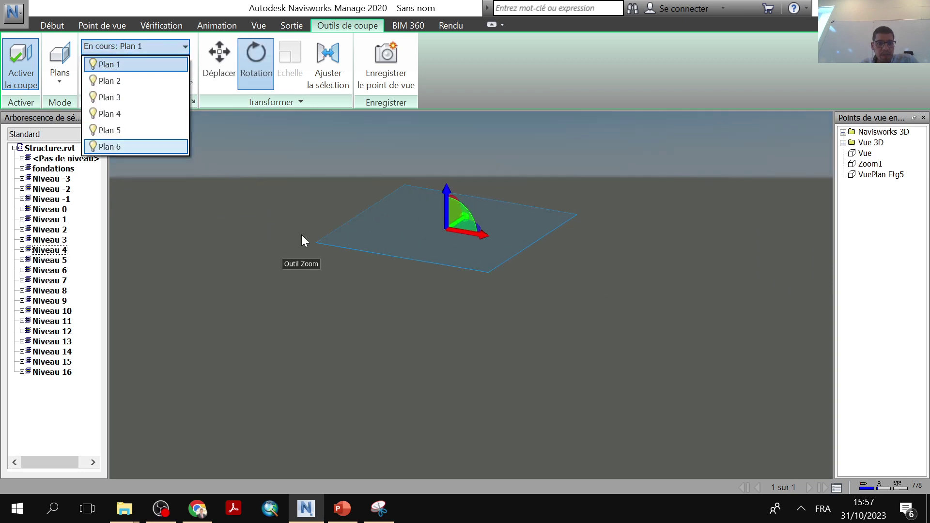
{"action": "left_click", "coordinate": [147, 48]}
{"action": "left_click", "coordinate": [145, 47]}
Set the alignment of section plane Plan 1 to Avant.
{"action": "left_click", "coordinate": [143, 65]}
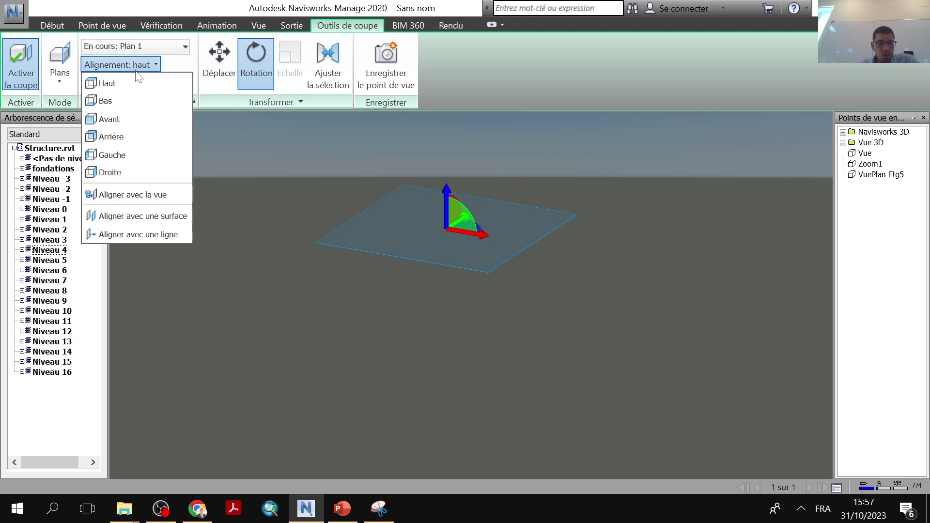
{"action": "left_click", "coordinate": [118, 120]}
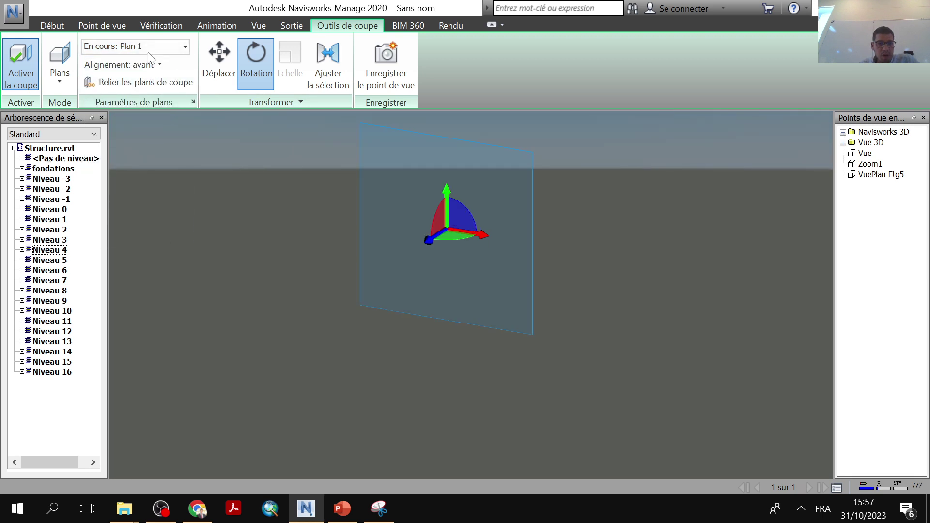
Make section plane Plan 5 the current plane and set its alignment to Gauche.
{"action": "left_click", "coordinate": [137, 46]}
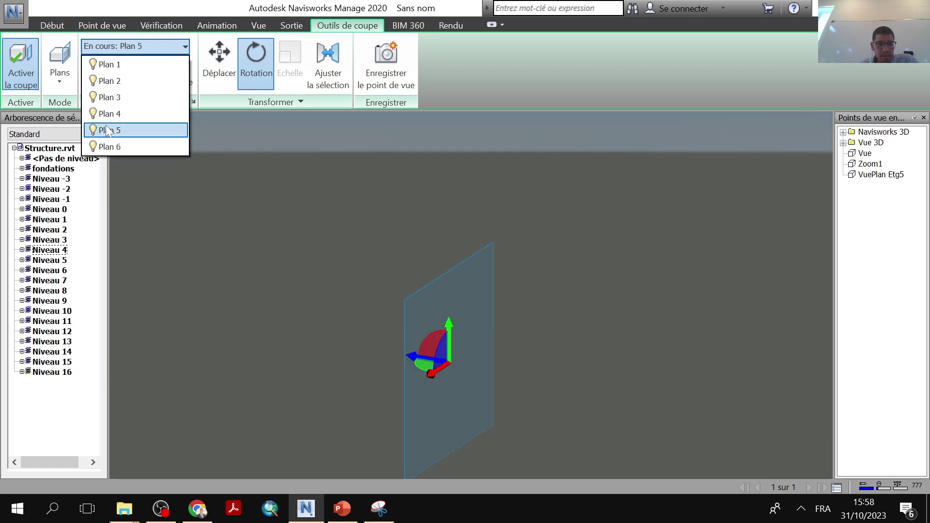
{"action": "left_click", "coordinate": [107, 129]}
{"action": "left_click", "coordinate": [123, 65]}
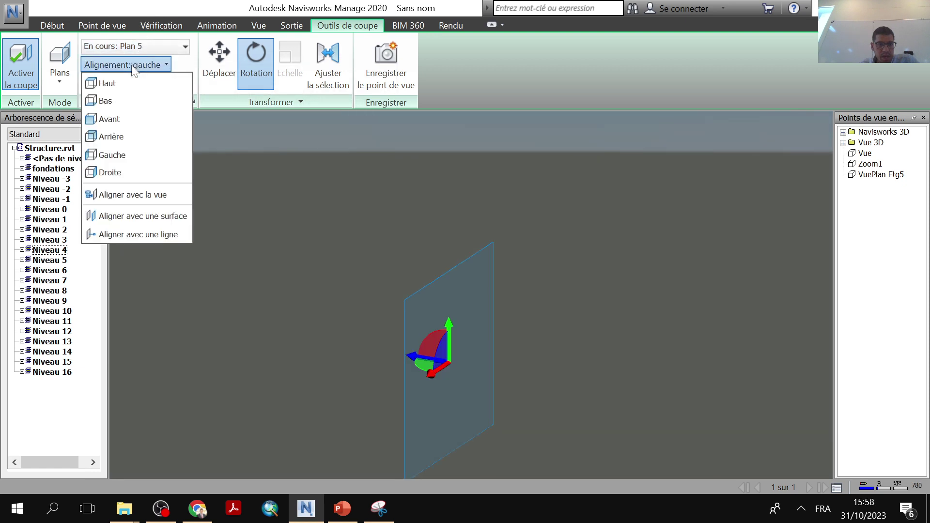
{"action": "left_click", "coordinate": [112, 153]}
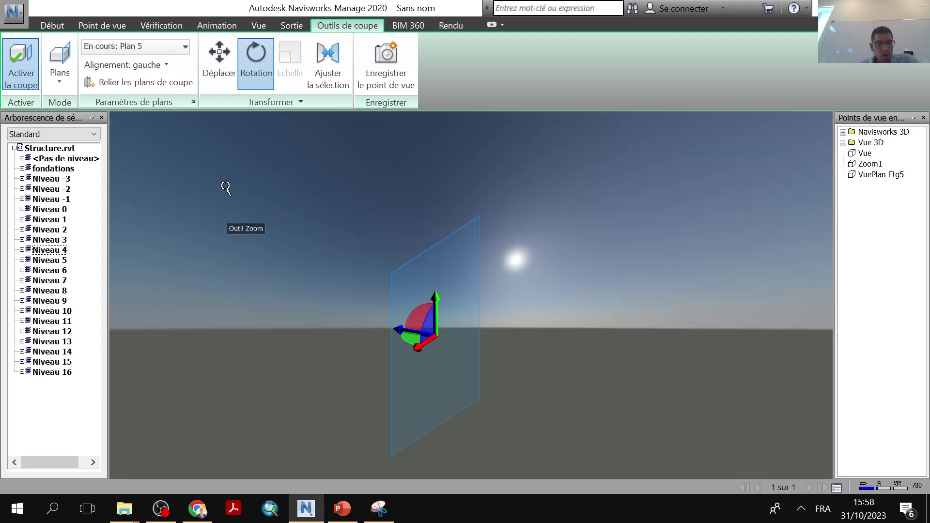
Switch the sectioning mode to Boîte to view the whole section box, and return it to Plans.
{"action": "left_click", "coordinate": [68, 82]}
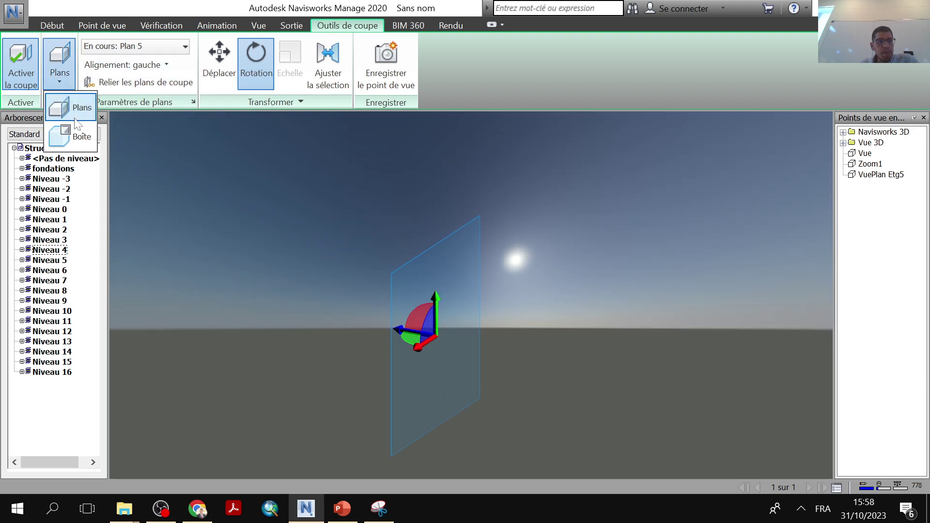
{"action": "left_click", "coordinate": [74, 136]}
{"action": "scroll", "coordinate": [332, 230], "scroll_direction": "up", "scroll_amount": 5}
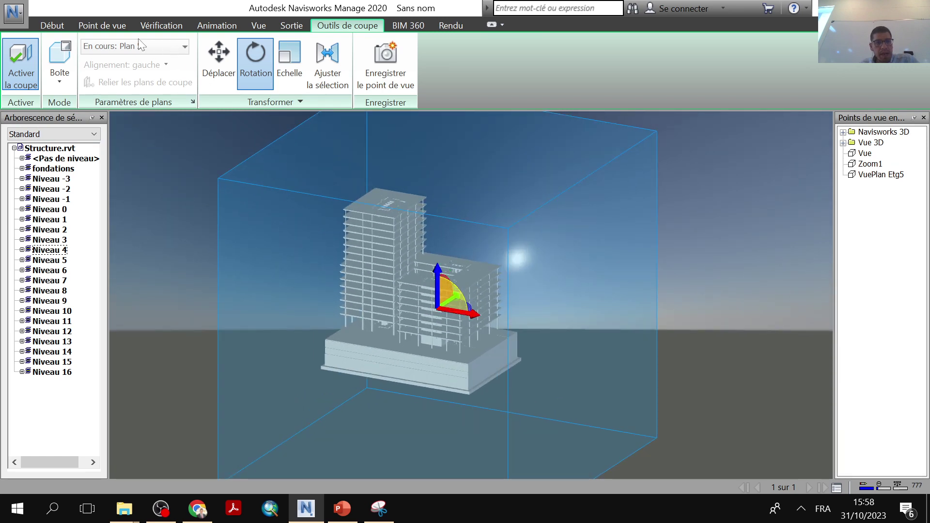
{"action": "scroll", "coordinate": [456, 266], "scroll_direction": "down", "scroll_amount": 3}
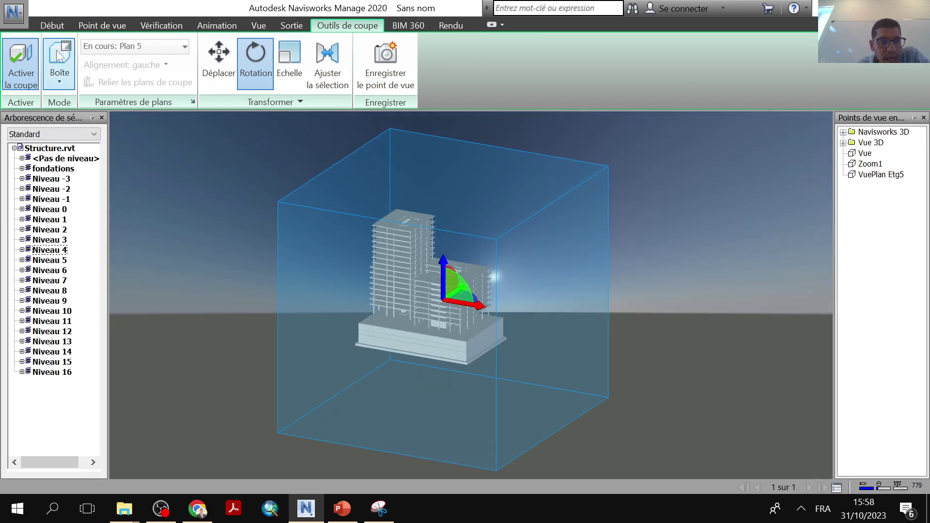
{"action": "left_click", "coordinate": [68, 82]}
{"action": "left_click", "coordinate": [73, 107]}
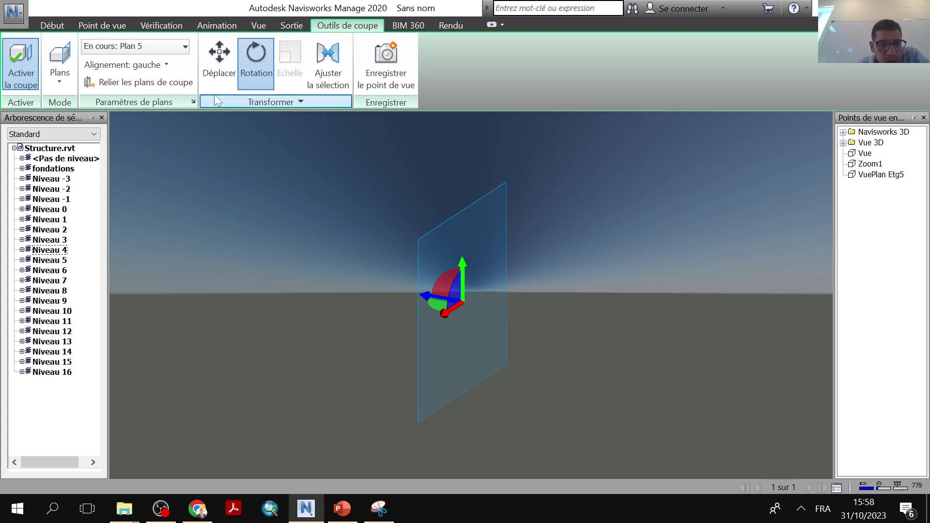
Rotate section plane Plan 5 freely to a custom orientation and activate the Déplacer tool.
{"action": "left_click_drag", "start_coordinate": [455, 292], "coordinate": [370, 234]}
{"action": "left_click", "coordinate": [222, 54]}
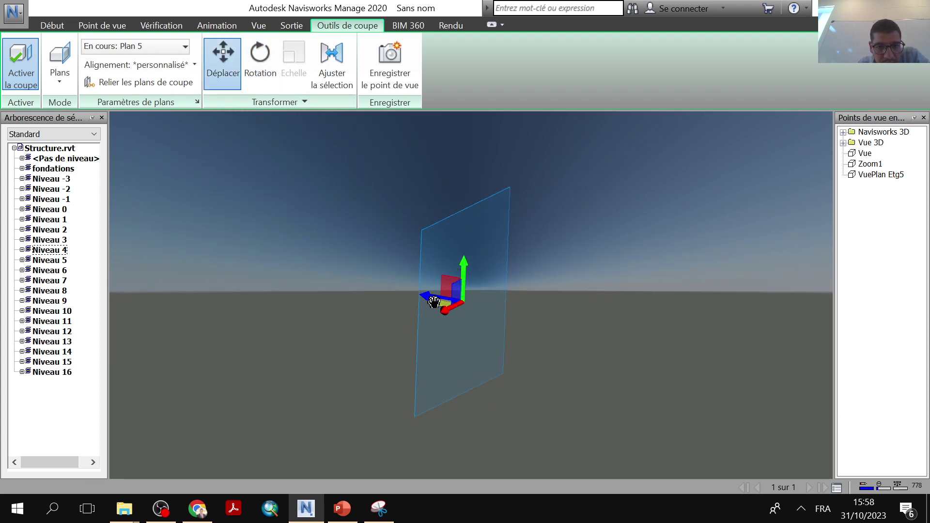
{"action": "middle_click_drag", "start_coordinate": [459, 300], "coordinate": [421, 318]}
{"action": "scroll", "coordinate": [435, 361], "scroll_direction": "down", "scroll_amount": 1}
{"action": "middle_click_drag", "start_coordinate": [435, 361], "coordinate": [434, 386], "text": "shift"}
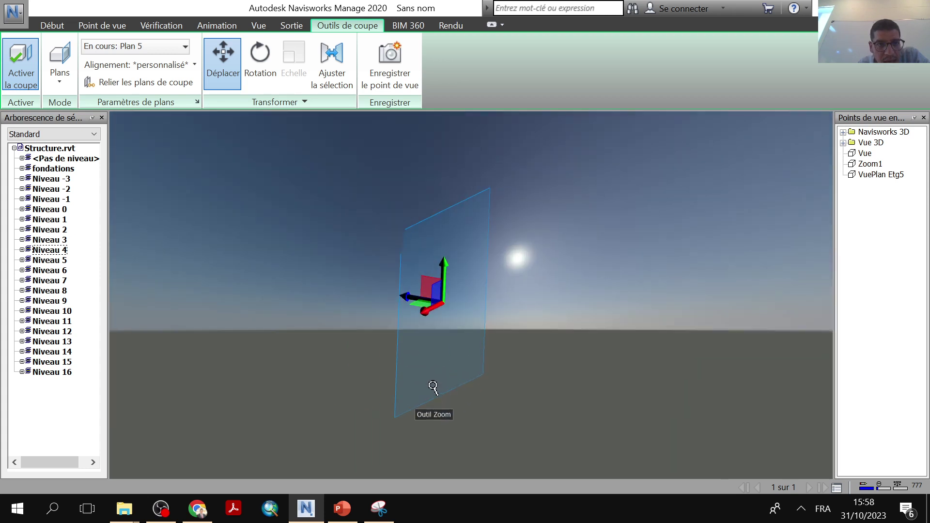
Set the alignment of section plane Plan 5 to Haut.
{"action": "left_click", "coordinate": [154, 46]}
{"action": "left_click", "coordinate": [154, 46]}
{"action": "left_click", "coordinate": [157, 68]}
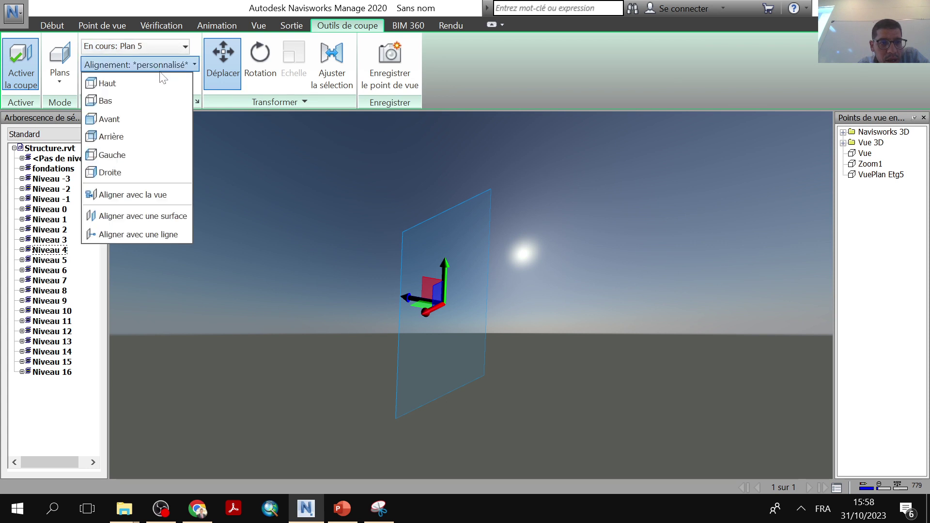
{"action": "left_click", "coordinate": [98, 84]}
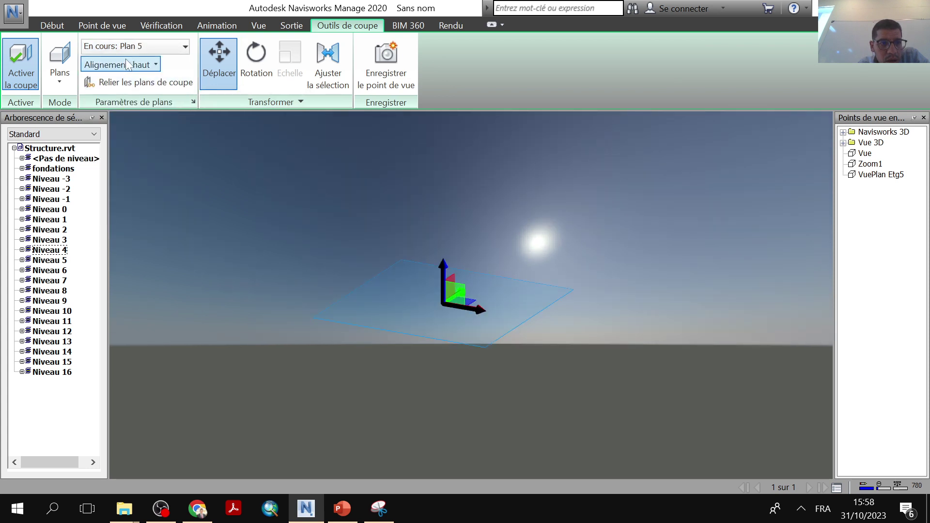
Switch the sectioning mode to Boîte and scale the section box down until its faces cut through the building.
{"action": "left_click", "coordinate": [132, 49]}
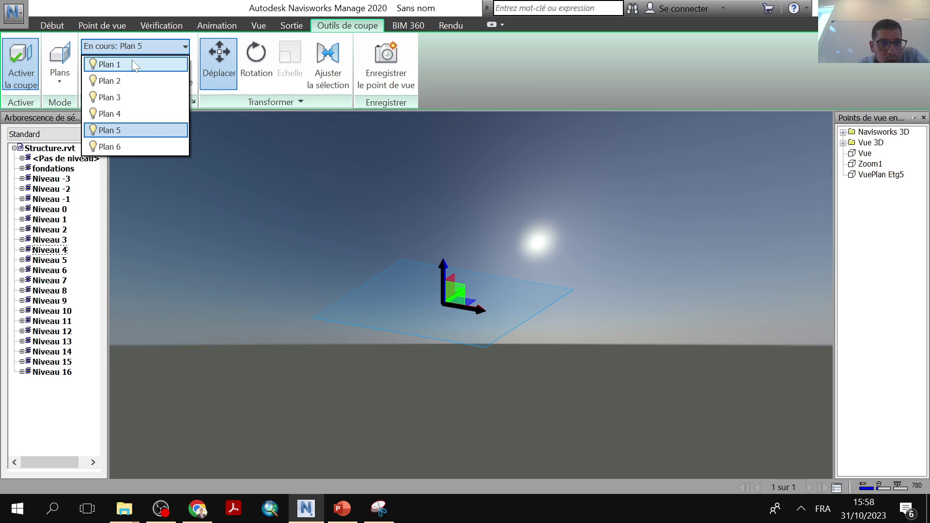
{"action": "left_click", "coordinate": [132, 49]}
{"action": "left_click", "coordinate": [60, 78]}
{"action": "left_click", "coordinate": [68, 130]}
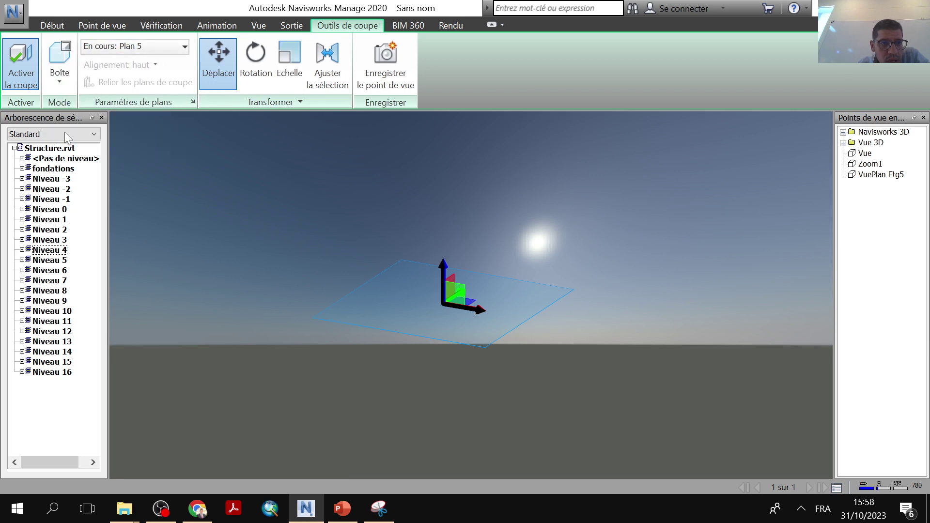
{"action": "scroll", "coordinate": [450, 310], "scroll_direction": "up", "scroll_amount": 2}
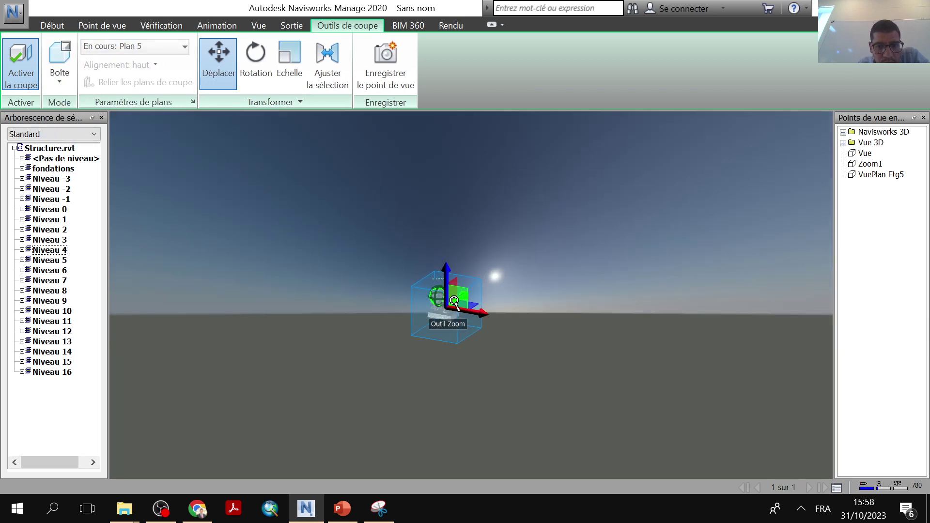
{"action": "scroll", "coordinate": [460, 310], "scroll_direction": "down", "scroll_amount": 3}
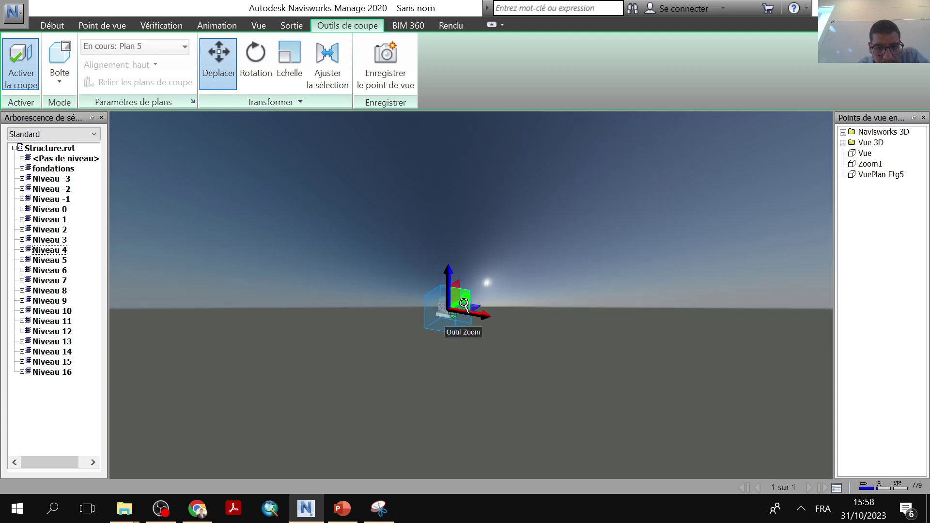
{"action": "scroll", "coordinate": [477, 297], "scroll_direction": "up", "scroll_amount": 8}
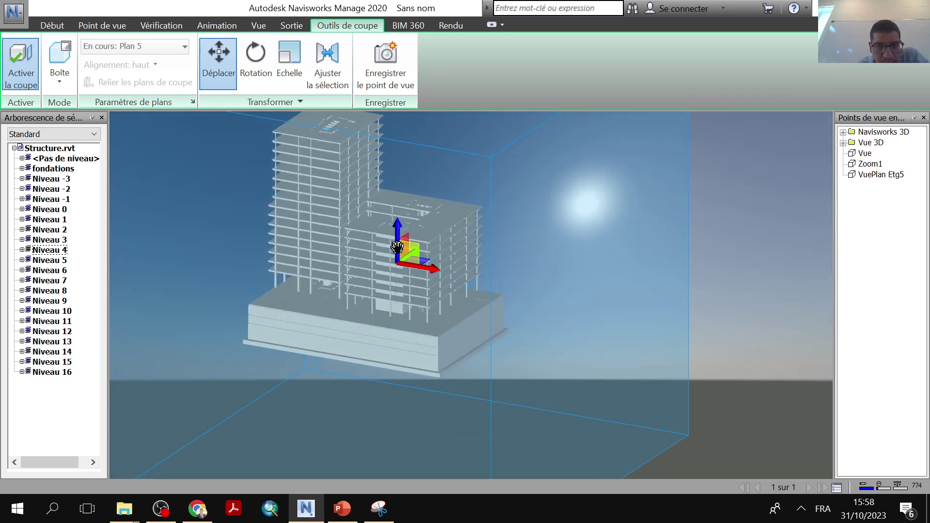
{"action": "left_click", "coordinate": [289, 63]}
{"action": "left_click_drag", "start_coordinate": [430, 281], "coordinate": [191, 114]}
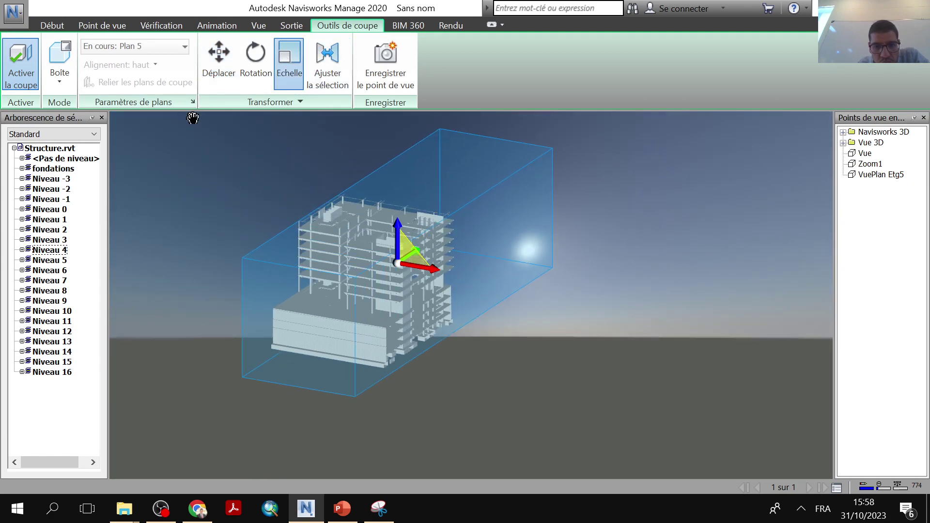
Save a side view of the box-sectioned building as a viewpoint named Boit1.
{"action": "scroll", "coordinate": [339, 266], "scroll_direction": "up", "scroll_amount": 5}
{"action": "middle_click_drag", "start_coordinate": [469, 322], "coordinate": [523, 266]}
{"action": "middle_click_drag", "start_coordinate": [563, 322], "coordinate": [411, 301], "text": "shift"}
{"action": "scroll", "coordinate": [416, 300], "scroll_direction": "down", "scroll_amount": 3}
{"action": "scroll", "coordinate": [361, 341], "scroll_direction": "up", "scroll_amount": 4}
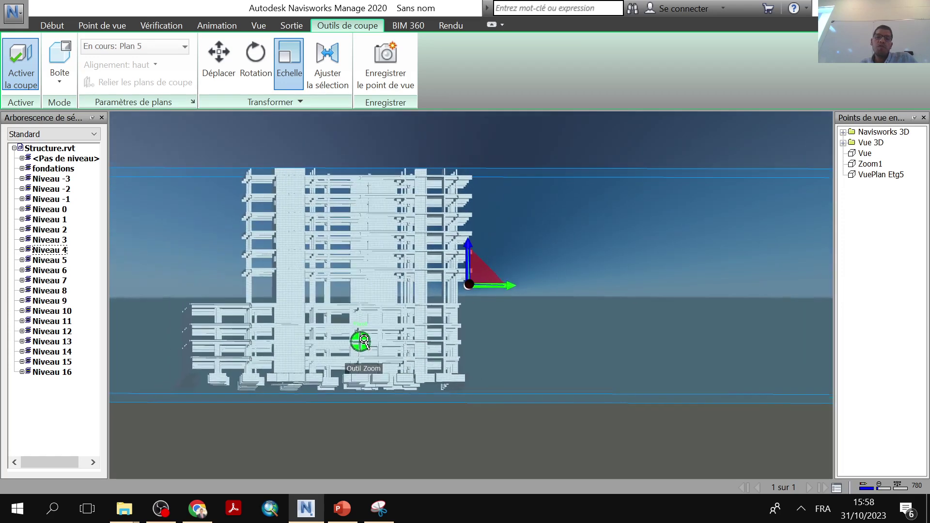
{"action": "scroll", "coordinate": [361, 341], "scroll_direction": "down", "scroll_amount": 1}
{"action": "left_click", "coordinate": [388, 62]}
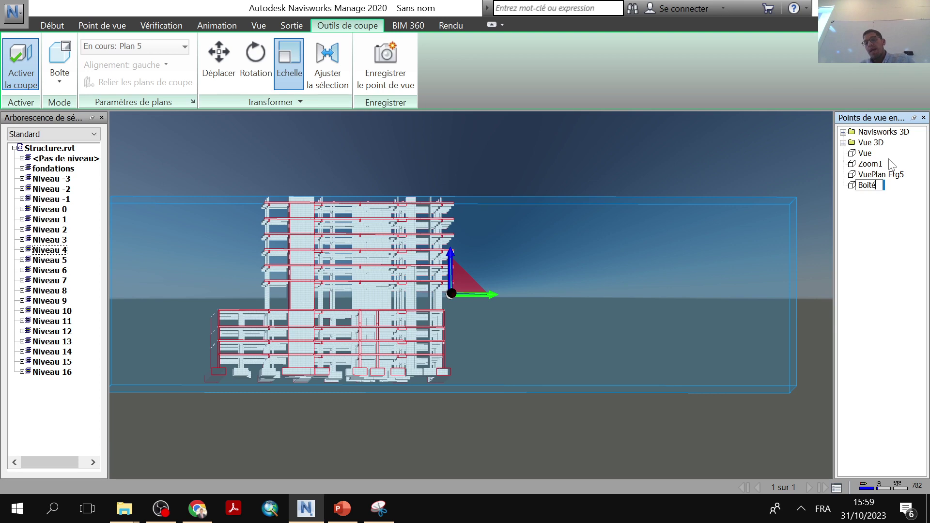
{"action": "left_click", "coordinate": [802, 171]}
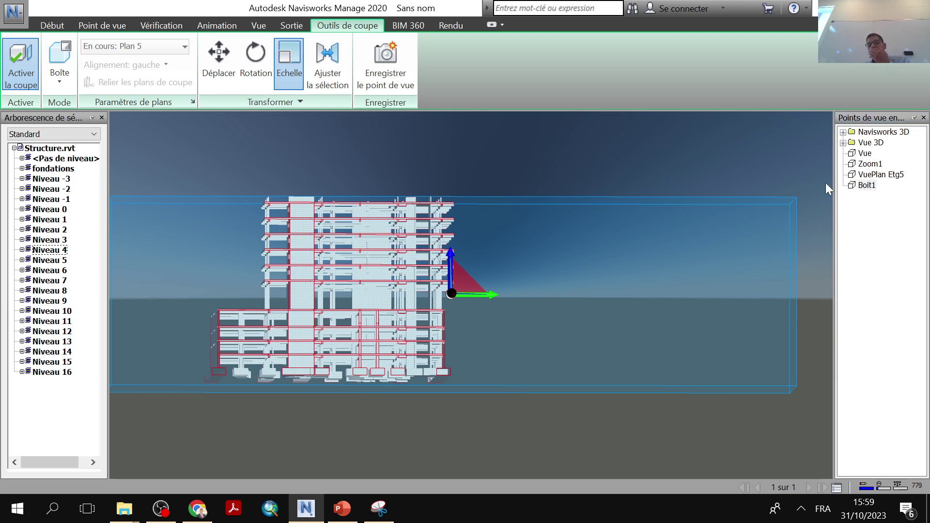
Recall the saved viewpoints Vue, Zoom1, VuePlan Etg5 and Boit1 in both directions to compare their sectioning.
{"action": "scroll", "coordinate": [682, 195], "scroll_direction": "down", "scroll_amount": 2}
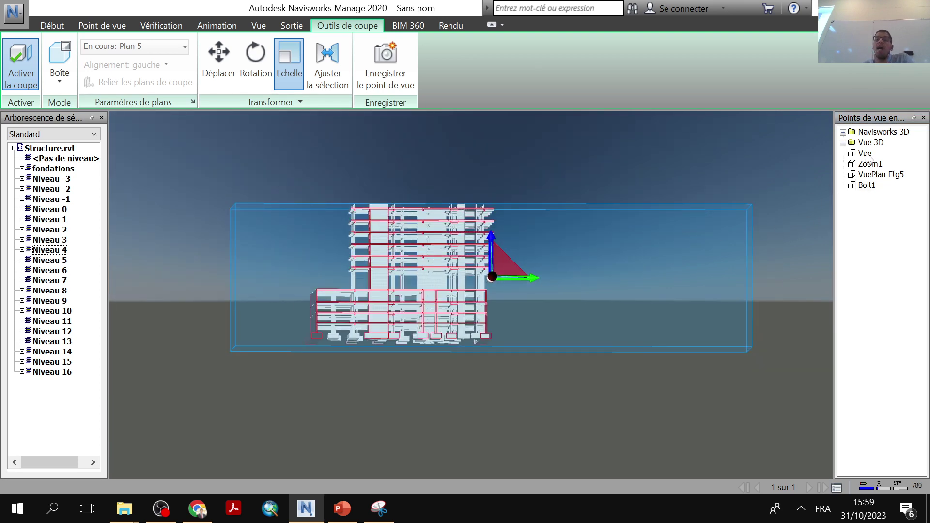
{"action": "left_click", "coordinate": [865, 154]}
{"action": "left_click", "coordinate": [869, 164]}
{"action": "left_click", "coordinate": [871, 175]}
{"action": "left_click", "coordinate": [867, 185]}
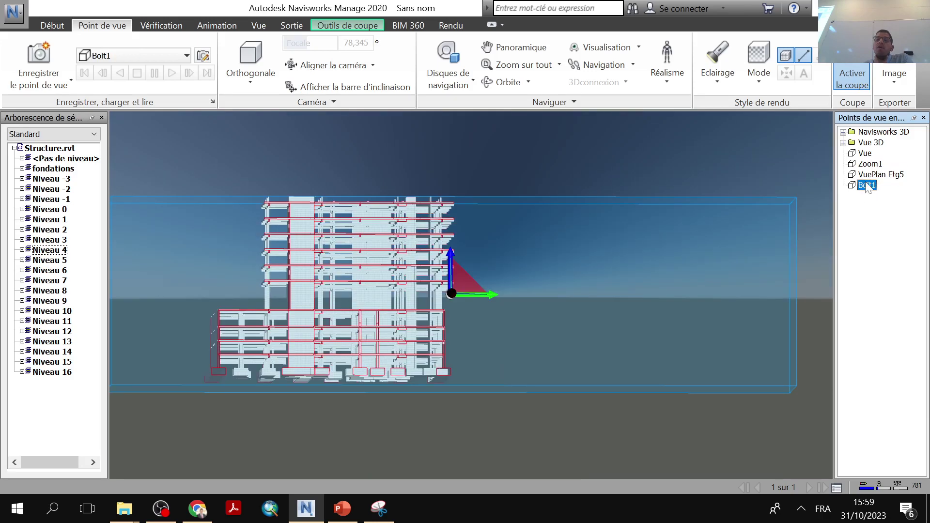
{"action": "left_click", "coordinate": [872, 175]}
{"action": "left_click", "coordinate": [869, 164]}
{"action": "left_click", "coordinate": [865, 153]}
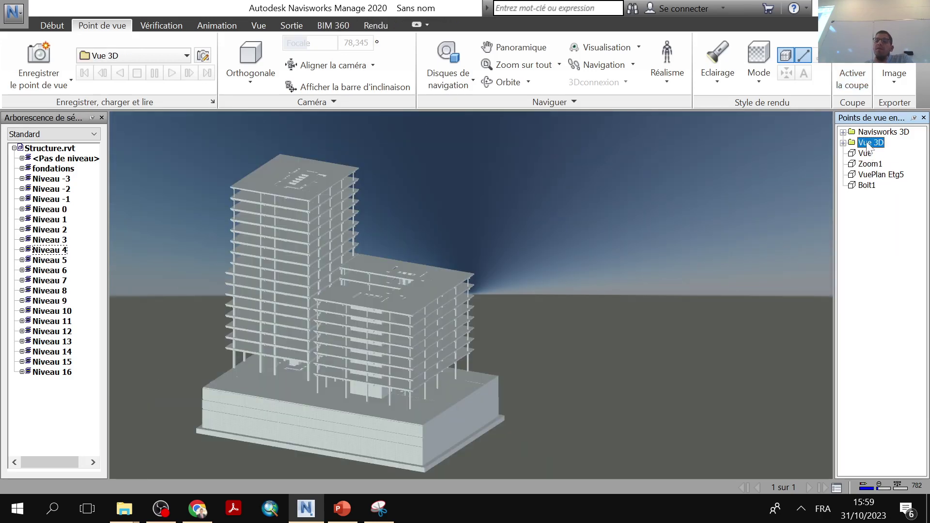
{"action": "left_click", "coordinate": [869, 164]}
{"action": "left_click", "coordinate": [872, 175]}
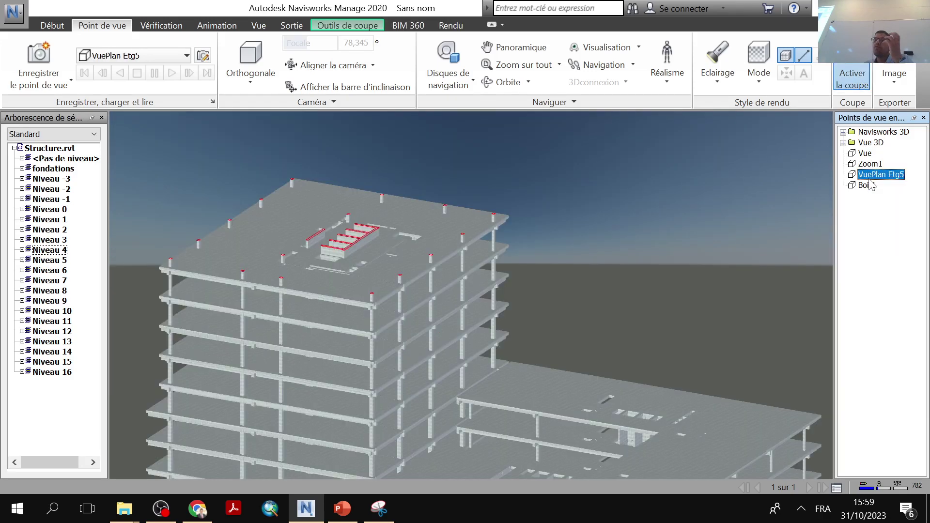
Expand the Navisworks 3D folder and view Projet entier, followed by the saved viewpoints from Vue down to Boit1.
{"action": "left_click", "coordinate": [843, 132]}
{"action": "left_click", "coordinate": [884, 142]}
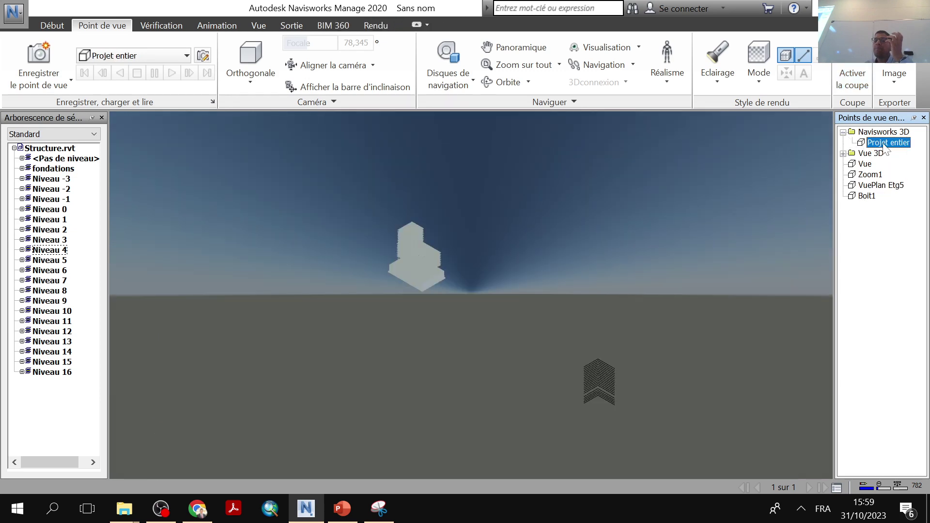
{"action": "left_click", "coordinate": [867, 164]}
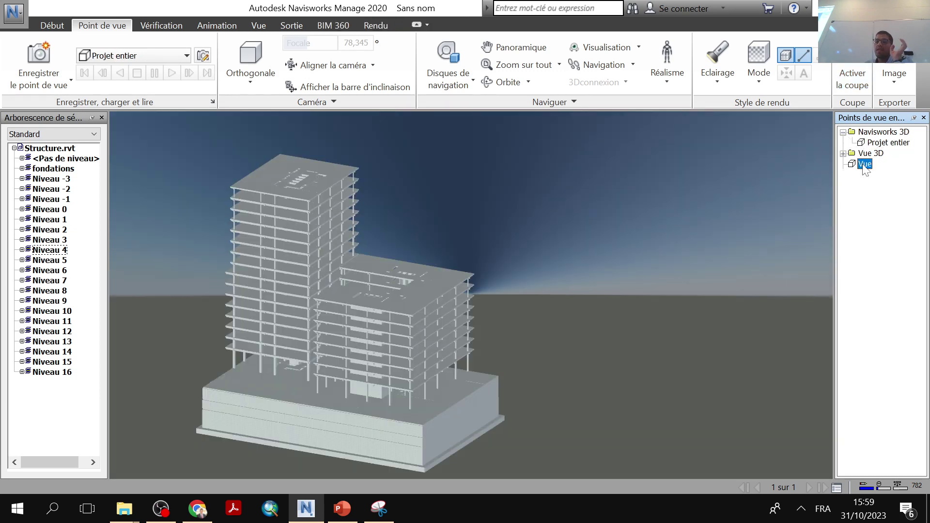
{"action": "left_click", "coordinate": [867, 175]}
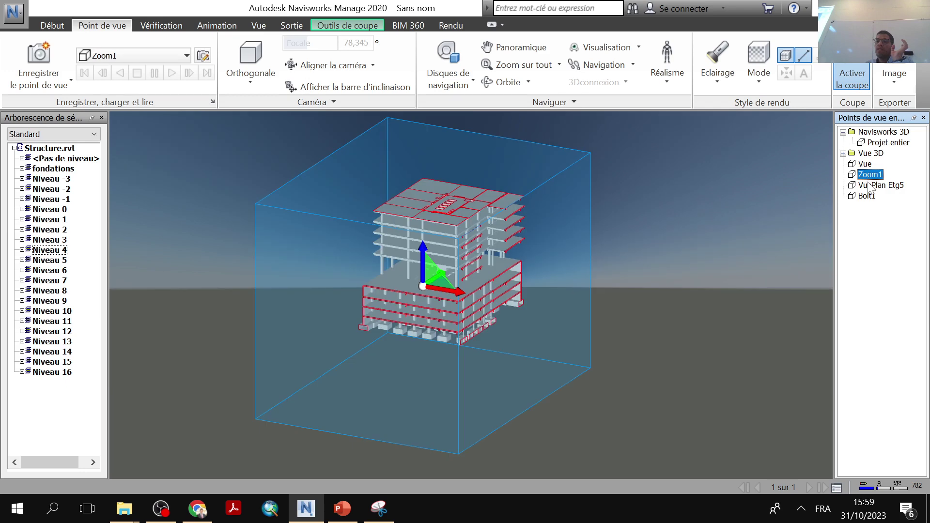
{"action": "left_click", "coordinate": [867, 185]}
{"action": "left_click", "coordinate": [865, 196]}
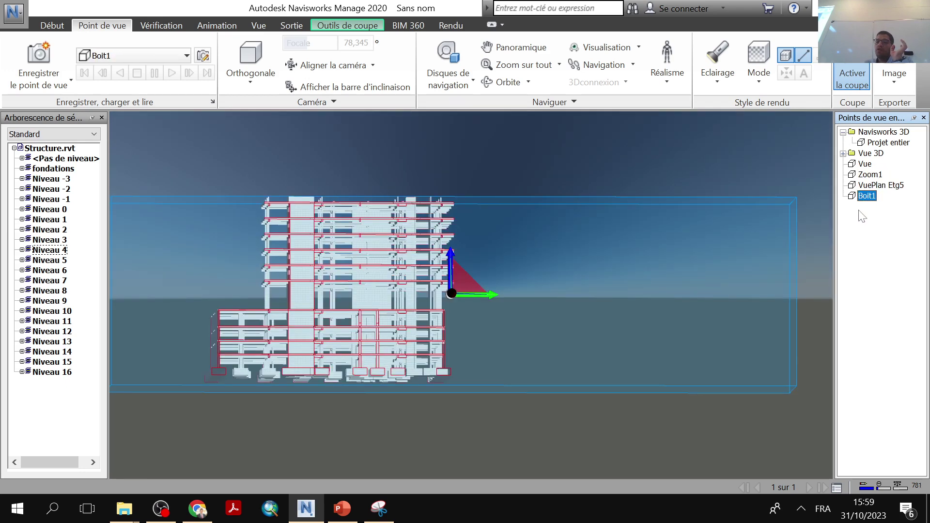
Cycle repeatedly through the viewpoints Vue, Zoom1, VuePlan Etg5 and Boit1, ending on Boit1, to check what each one restores.
{"action": "middle_click_drag", "start_coordinate": [632, 315], "coordinate": [748, 289]}
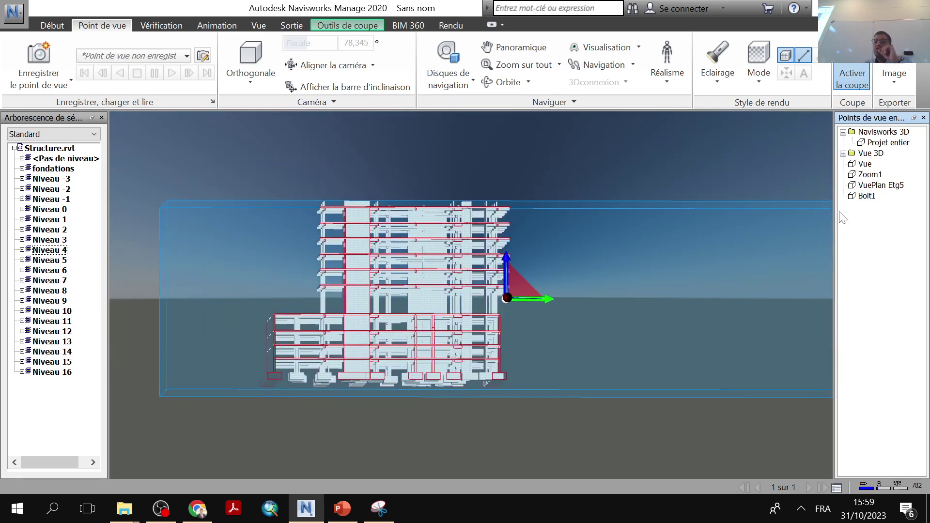
{"action": "left_click", "coordinate": [864, 164]}
{"action": "left_click", "coordinate": [866, 175]}
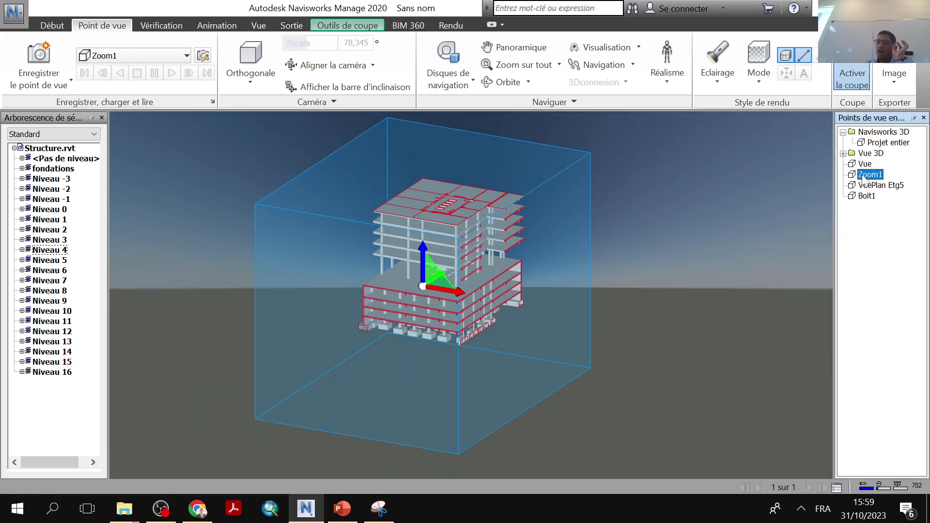
{"action": "left_click", "coordinate": [863, 185]}
{"action": "left_click", "coordinate": [863, 197]}
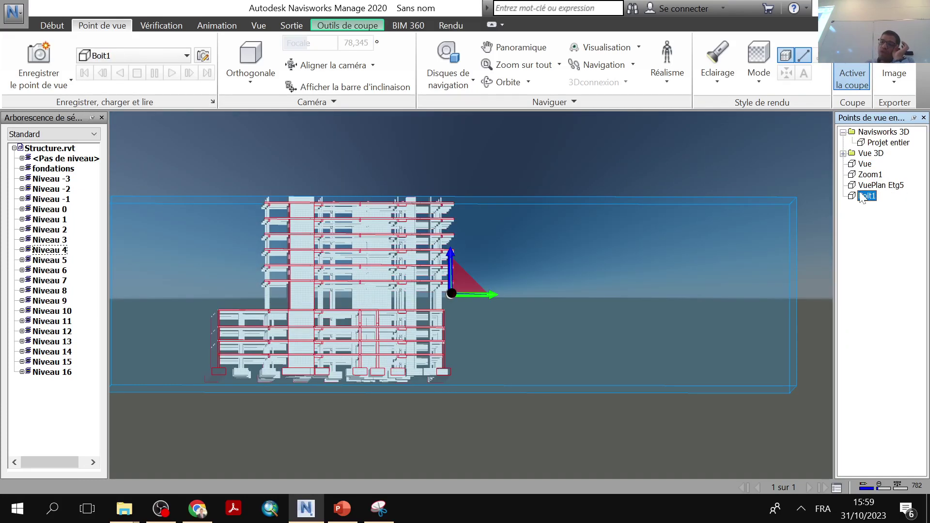
{"action": "left_click", "coordinate": [864, 164]}
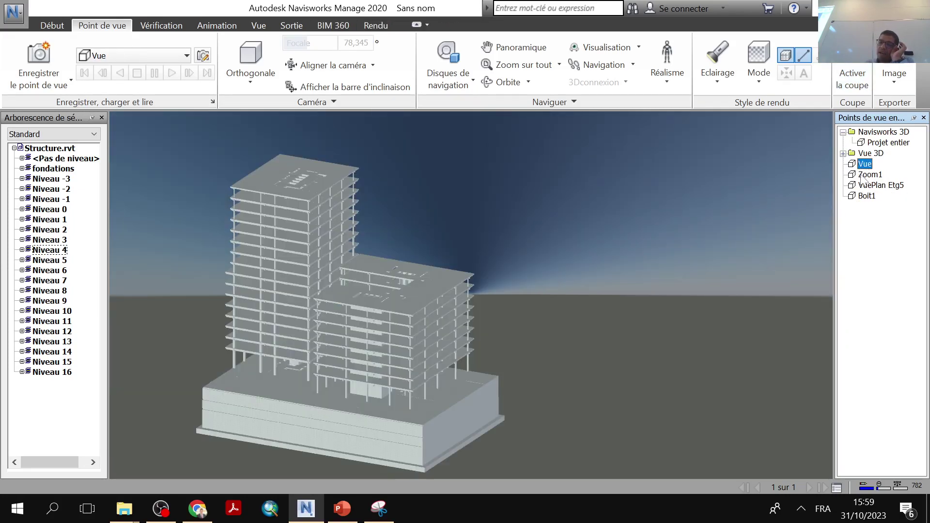
{"action": "left_click", "coordinate": [862, 176]}
{"action": "left_click", "coordinate": [861, 186]}
{"action": "key", "text": "F2"}
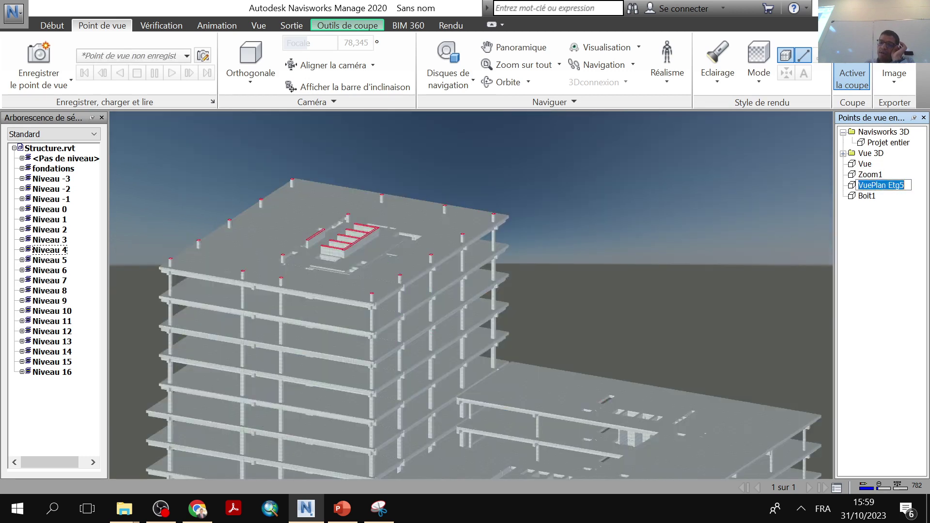
{"action": "left_click", "coordinate": [862, 164]}
{"action": "left_click", "coordinate": [862, 175]}
{"action": "left_click", "coordinate": [862, 185]}
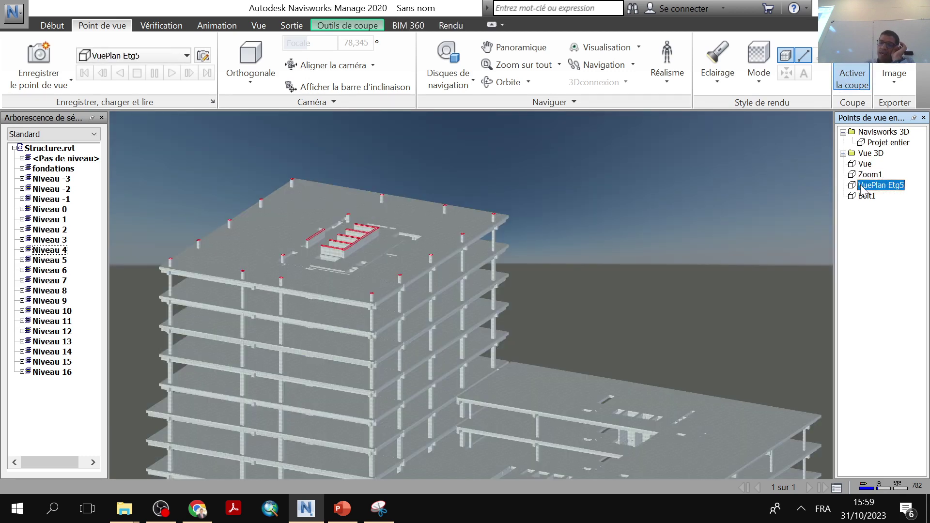
{"action": "left_click", "coordinate": [862, 196]}
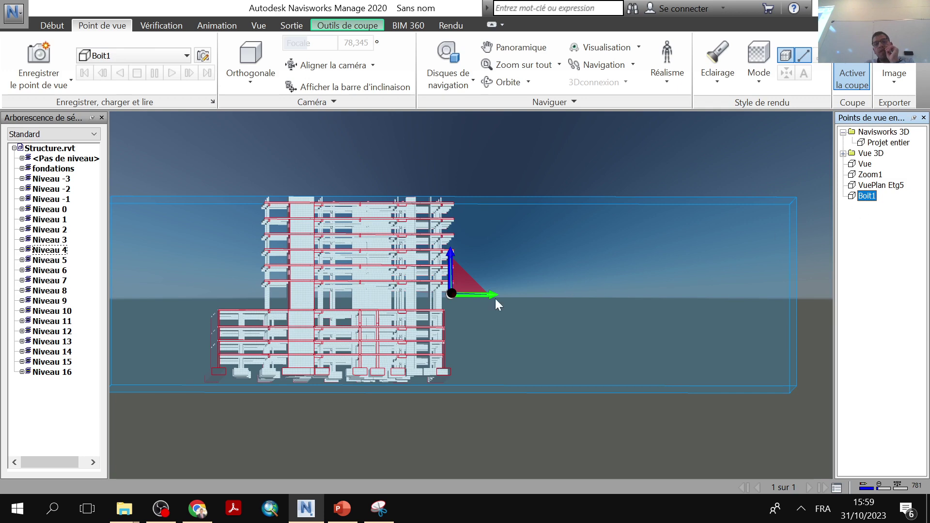
Turn off sectioning and save a three-quarter view of the whole building as a viewpoint named Perspective1.
{"action": "middle_click_drag", "start_coordinate": [495, 304], "coordinate": [522, 284]}
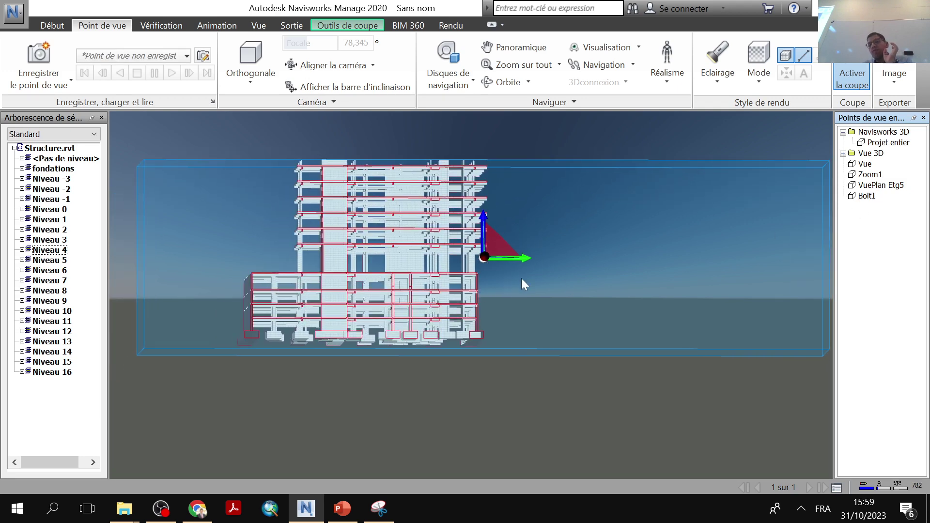
{"action": "left_click", "coordinate": [852, 78]}
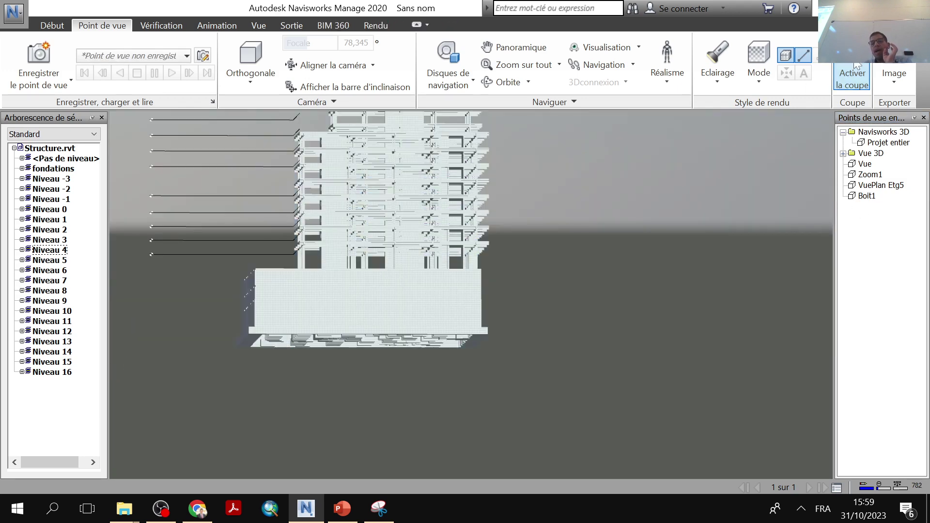
{"action": "mouse_move", "coordinate": [630, 245]}
{"action": "middle_mouse_down", "text": "shift"}
{"action": "mouse_move", "coordinate": [560, 311]}
{"action": "mouse_move", "coordinate": [543, 291]}
{"action": "mouse_move", "coordinate": [591, 243]}
{"action": "mouse_move", "coordinate": [600, 311]}
{"action": "mouse_move", "coordinate": [525, 326]}
{"action": "mouse_move", "coordinate": [293, 223]}
{"action": "mouse_move", "coordinate": [365, 295]}
{"action": "mouse_move", "coordinate": [355, 297]}
{"action": "mouse_move", "coordinate": [583, 347]}
{"action": "mouse_move", "coordinate": [567, 367]}
{"action": "mouse_move", "coordinate": [521, 376]}
{"action": "mouse_move", "coordinate": [531, 376]}
{"action": "middle_mouse_up", "text": "shift"}
{"action": "scroll", "coordinate": [410, 377], "scroll_direction": "up", "scroll_amount": 5}
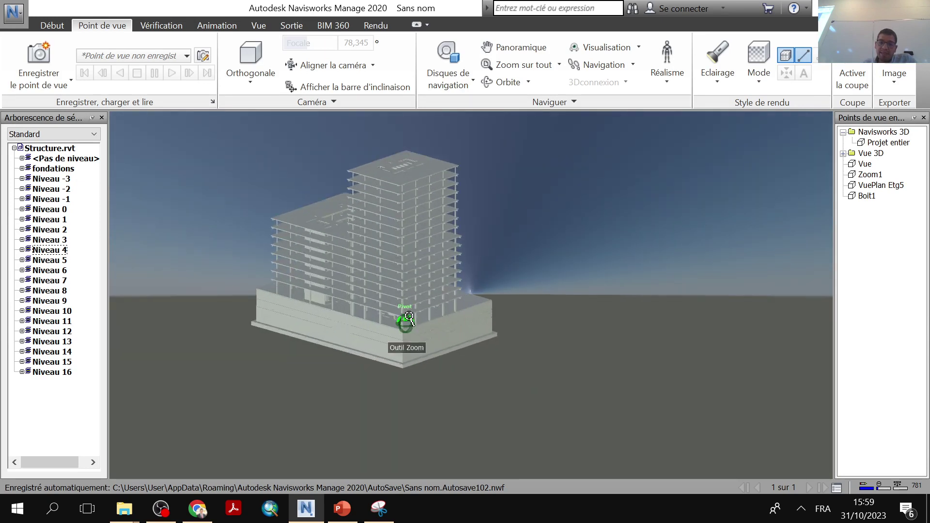
{"action": "scroll", "coordinate": [442, 280], "scroll_direction": "up", "scroll_amount": 3}
{"action": "scroll", "coordinate": [511, 318], "scroll_direction": "up", "scroll_amount": 4}
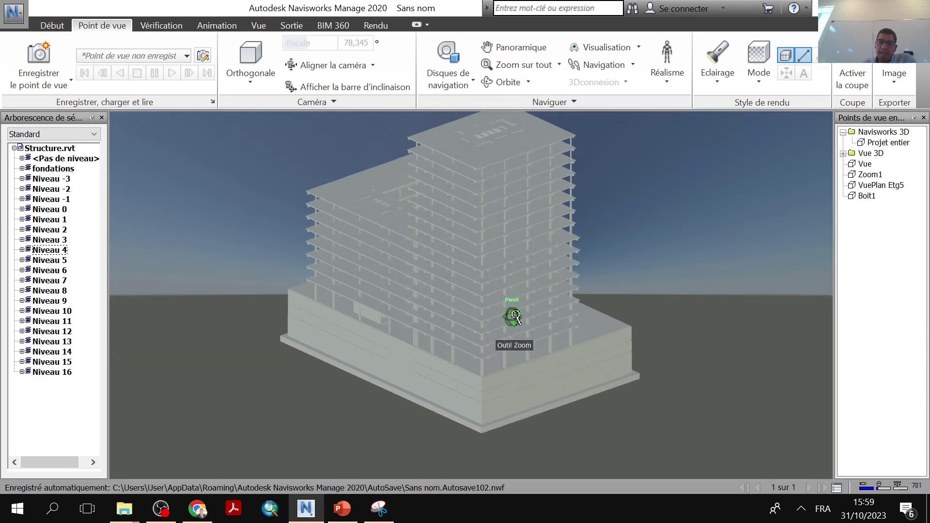
{"action": "middle_click_drag", "start_coordinate": [511, 318], "coordinate": [512, 327]}
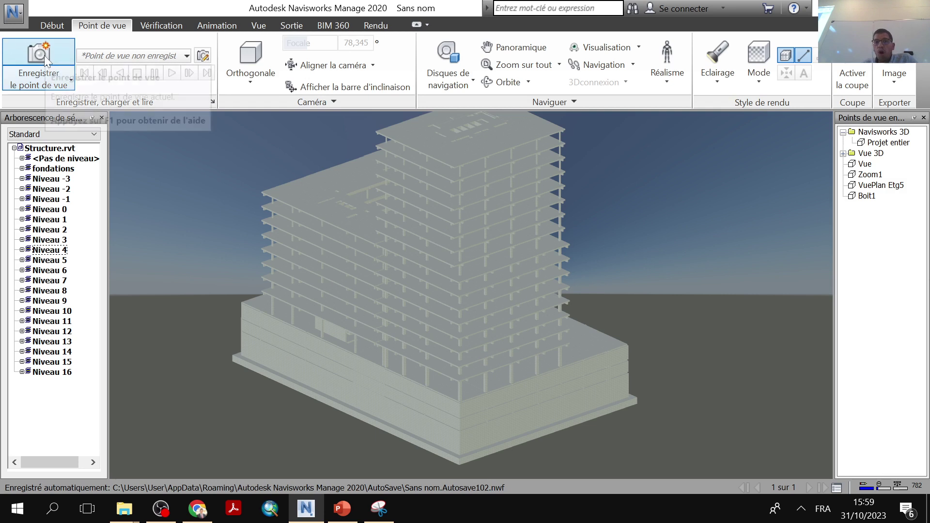
{"action": "left_click", "coordinate": [501, 64]}
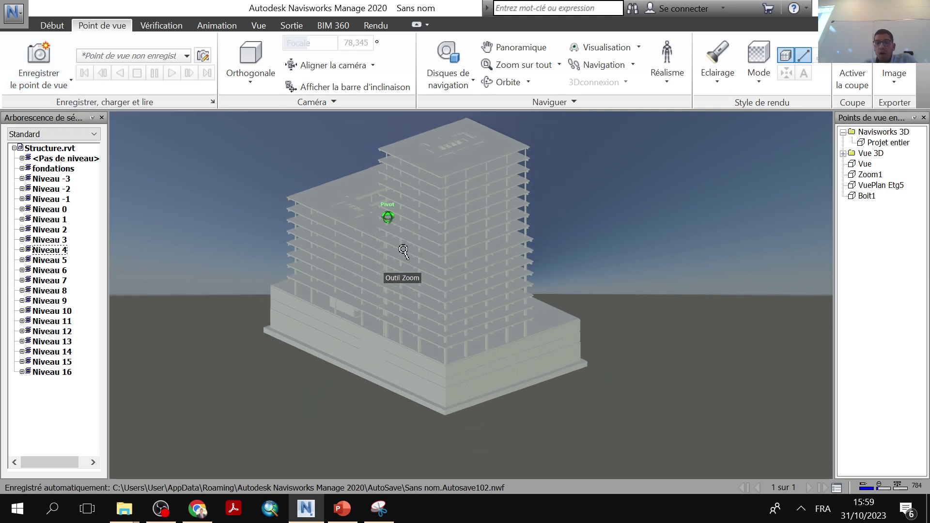
{"action": "left_click", "coordinate": [39, 54]}
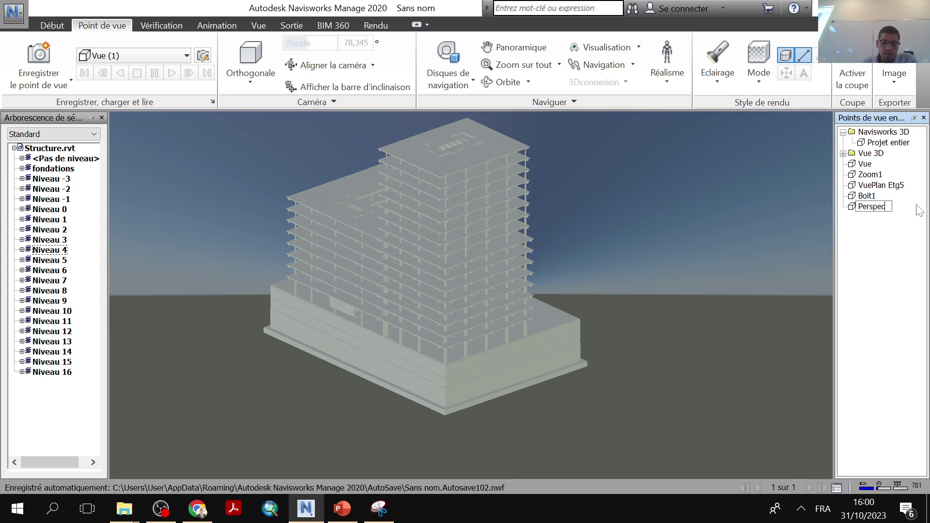
{"action": "left_click", "coordinate": [661, 285]}
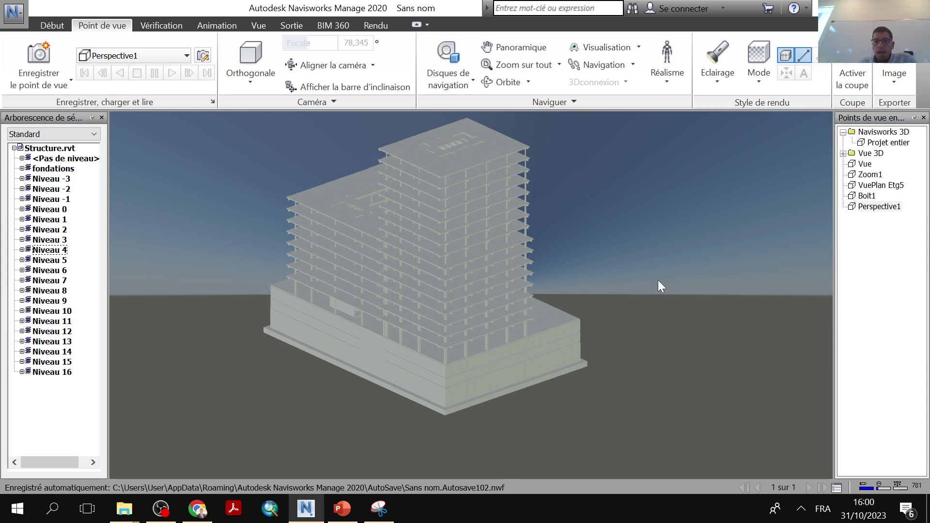
Orbit to another side of the building, facing its lower wing, and save it as a viewpoint named Perspective2.
{"action": "middle_click_drag", "start_coordinate": [596, 339], "coordinate": [372, 293], "text": "shift"}
{"action": "left_click_drag", "start_coordinate": [255, 291], "coordinate": [228, 342]}
{"action": "scroll", "coordinate": [434, 305], "scroll_direction": "up", "scroll_amount": 2}
{"action": "mouse_move", "coordinate": [434, 305]}
{"action": "middle_mouse_down"}
{"action": "mouse_move", "coordinate": [434, 289]}
{"action": "mouse_move", "coordinate": [446, 342]}
{"action": "mouse_move", "coordinate": [434, 343]}
{"action": "mouse_move", "coordinate": [473, 359]}
{"action": "middle_mouse_up"}
{"action": "scroll", "coordinate": [434, 341], "scroll_direction": "down", "scroll_amount": 5}
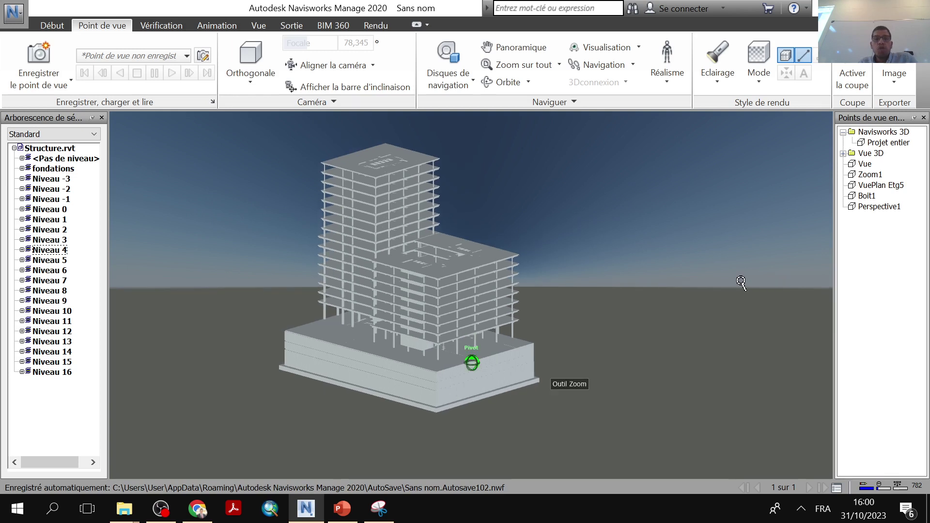
{"action": "left_click", "coordinate": [40, 54]}
{"action": "type", "text": "Perspective2"}
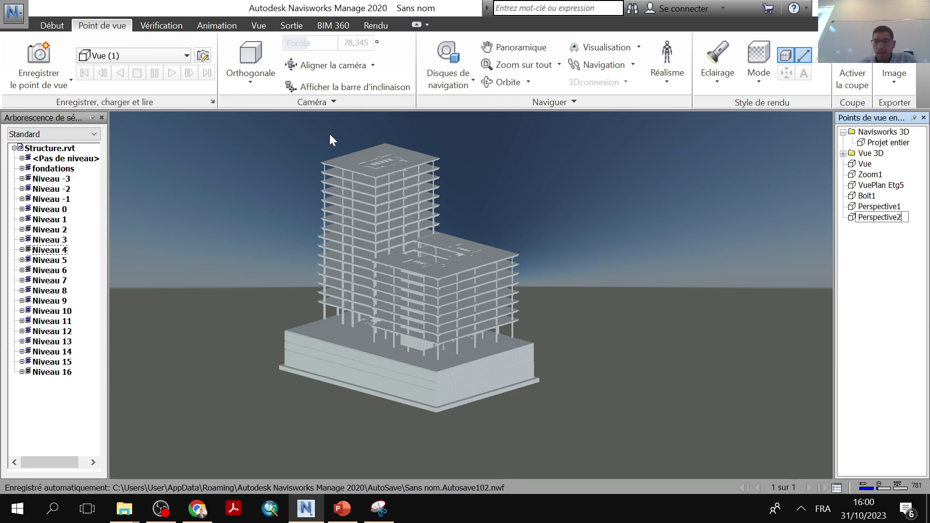
{"action": "key", "text": "Return"}
Switch back and forth between the saved viewpoints Perspective1 and Perspective2 to compare the two angles.
{"action": "left_click", "coordinate": [868, 207]}
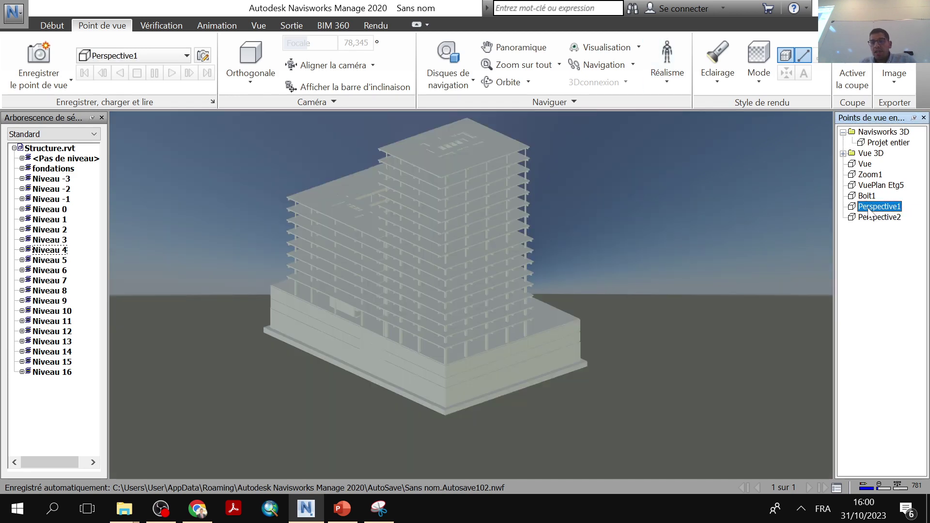
{"action": "left_click", "coordinate": [866, 217]}
{"action": "left_click", "coordinate": [867, 207]}
{"action": "left_click", "coordinate": [863, 218]}
{"action": "left_click", "coordinate": [866, 207]}
Recall the saved viewpoints from Boit1 up to Vue, followed by VuePlan Etg5, Boit1 and Perspective2.
{"action": "left_click", "coordinate": [864, 196]}
{"action": "left_click", "coordinate": [863, 185]}
{"action": "left_click", "coordinate": [867, 174]}
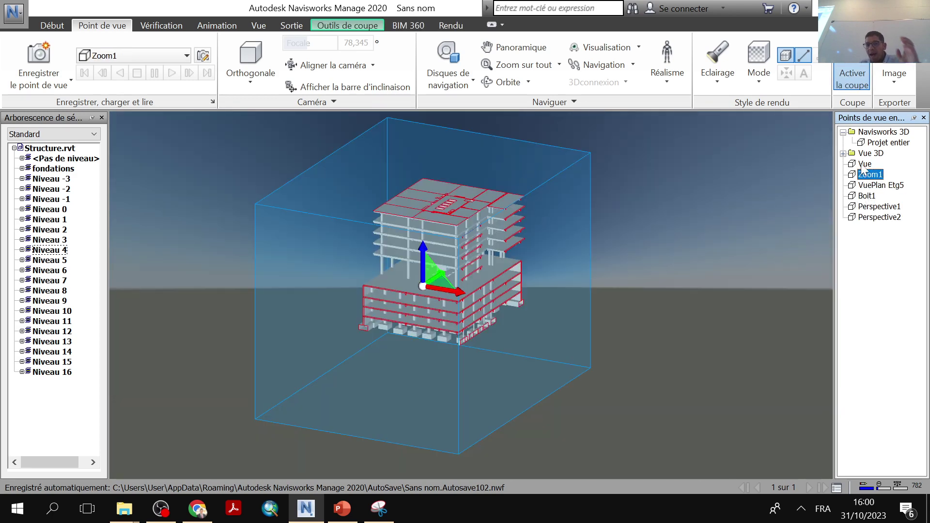
{"action": "left_click", "coordinate": [865, 165]}
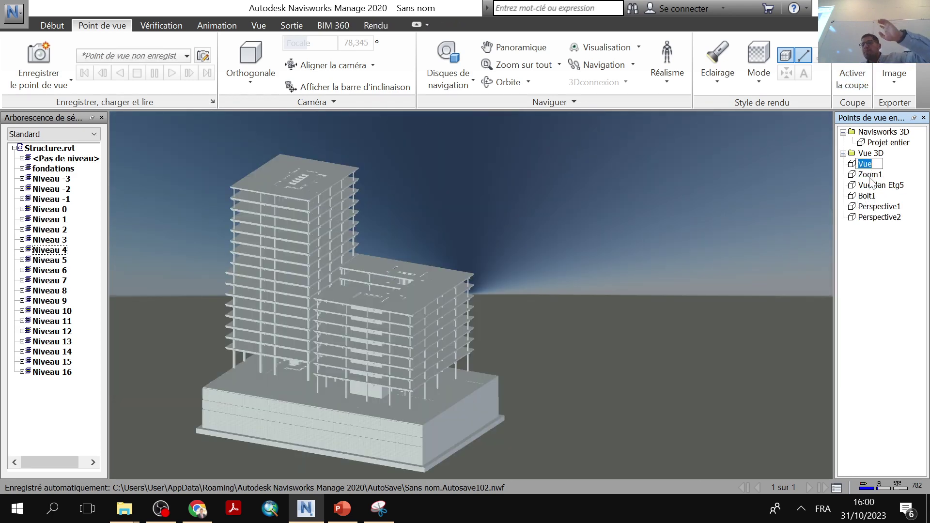
{"action": "left_click", "coordinate": [865, 185]}
{"action": "left_click", "coordinate": [867, 195]}
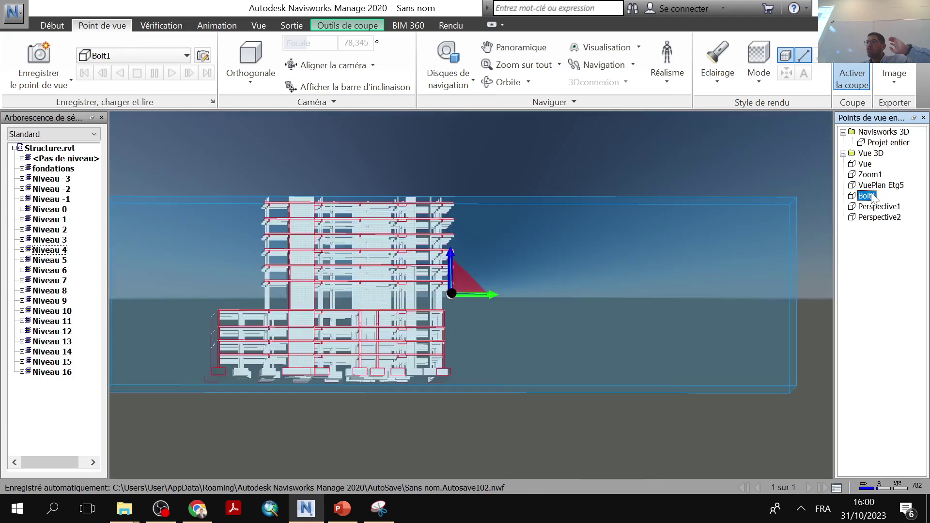
{"action": "left_click", "coordinate": [875, 217]}
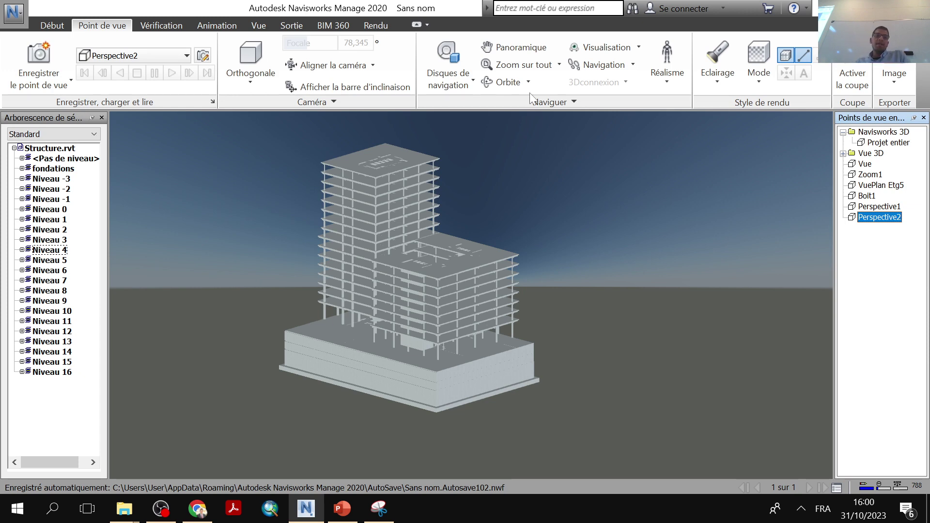
Recall the viewpoints Zoom1, Boit1 and Perspective1 from the ribbon's saved viewpoint list instead of the docked tree.
{"action": "left_click", "coordinate": [112, 57]}
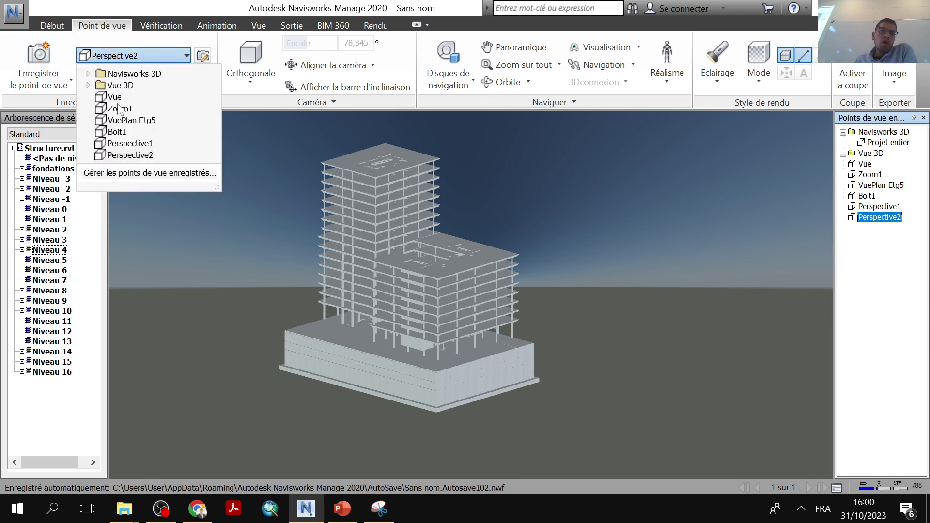
{"action": "left_click", "coordinate": [119, 109]}
{"action": "left_click", "coordinate": [155, 55]}
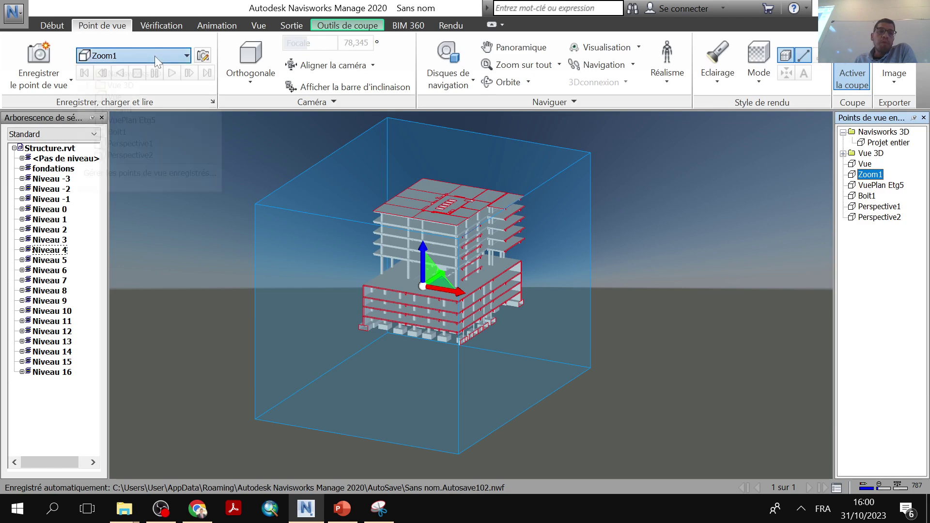
{"action": "left_click", "coordinate": [117, 132]}
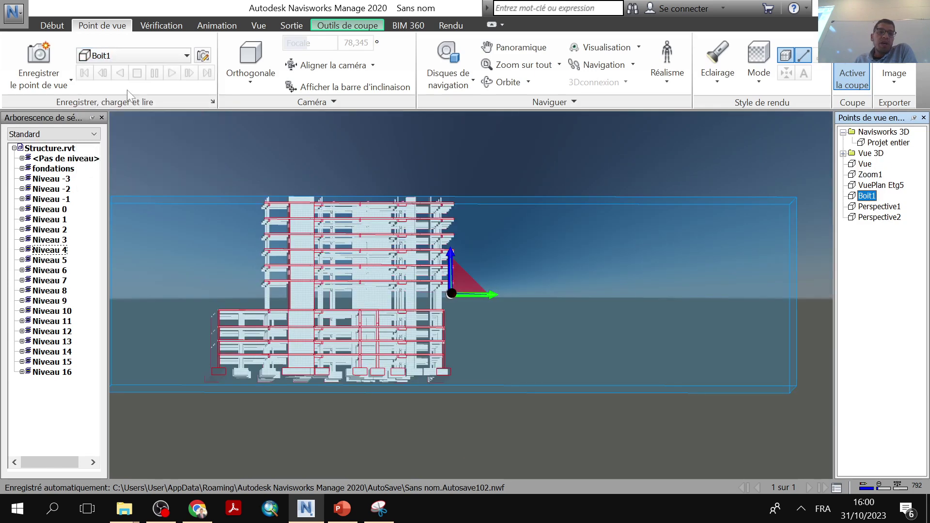
{"action": "left_click", "coordinate": [131, 56]}
{"action": "left_click", "coordinate": [122, 143]}
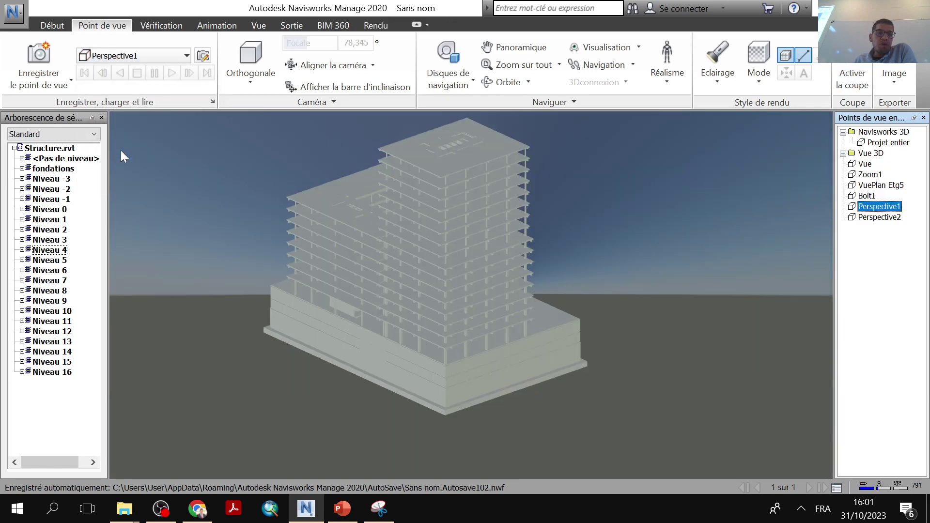
{"action": "left_click", "coordinate": [131, 56]}
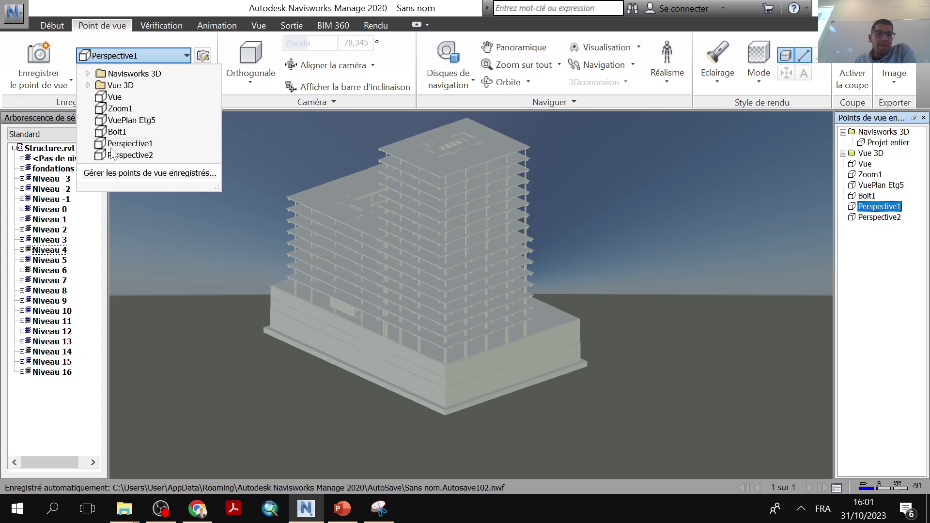
{"action": "left_click", "coordinate": [112, 150]}
{"action": "left_click", "coordinate": [131, 56]}
{"action": "left_click", "coordinate": [99, 28]}
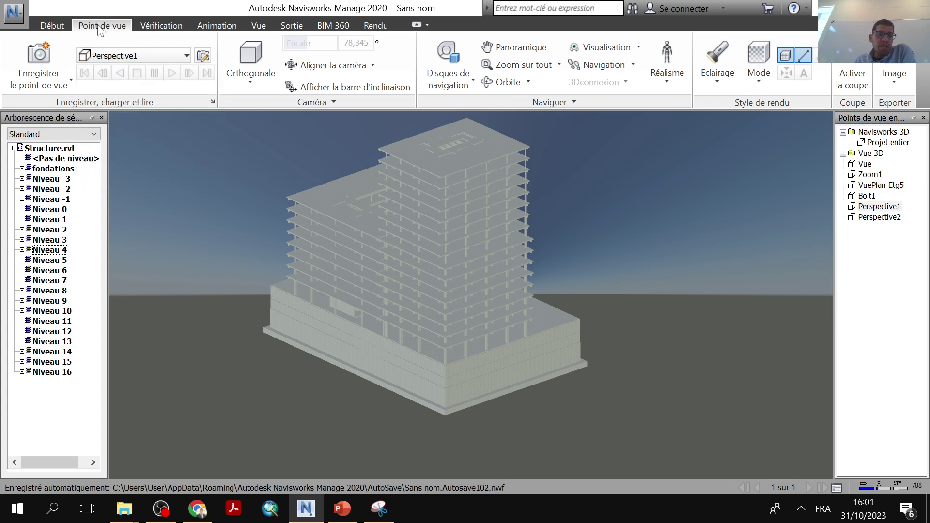
{"action": "left_click", "coordinate": [52, 26]}
{"action": "left_click", "coordinate": [93, 26]}
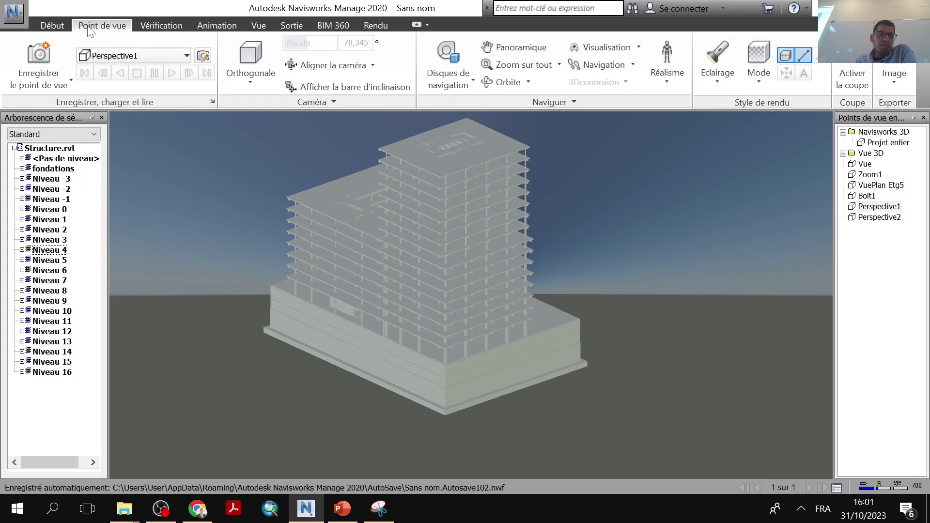
Recall Boit1, Perspective1 and Perspective2 in turn from the ribbon's saved viewpoint list.
{"action": "left_click", "coordinate": [106, 58]}
{"action": "left_click", "coordinate": [113, 132]}
{"action": "left_click", "coordinate": [123, 55]}
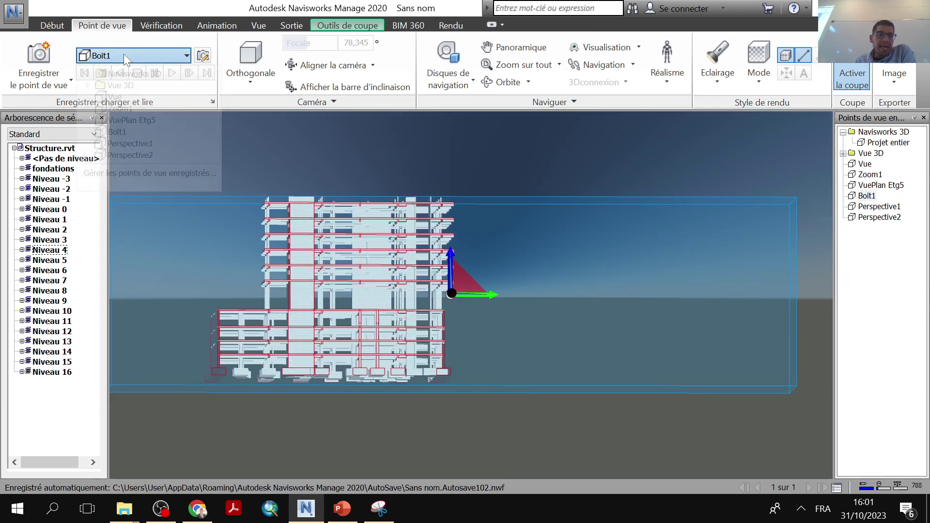
{"action": "left_click", "coordinate": [116, 143]}
{"action": "left_click", "coordinate": [118, 55]}
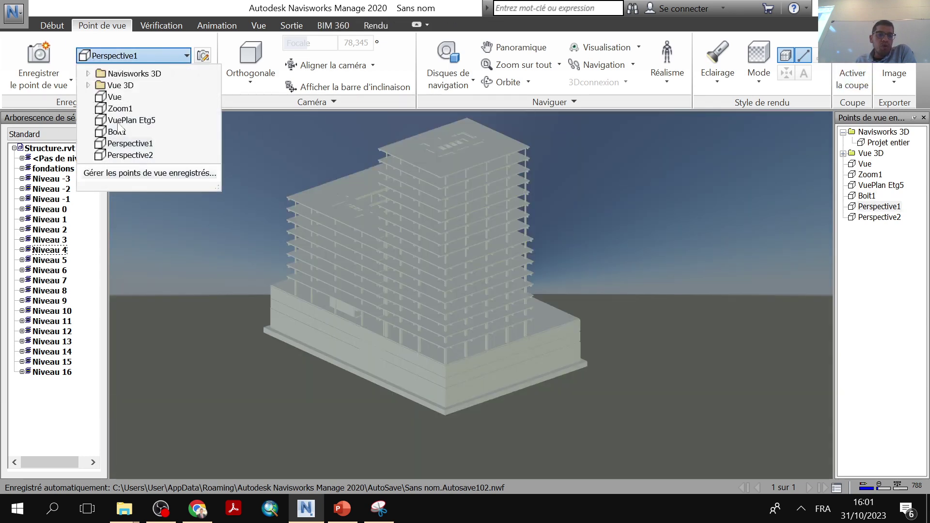
{"action": "left_click", "coordinate": [126, 155]}
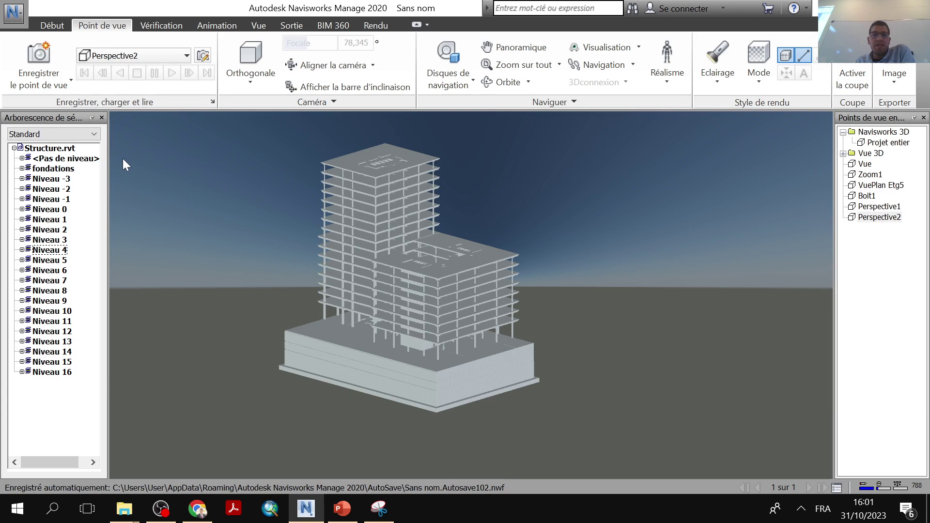
Pull the view far back from the building and check the camera settings of the current viewpoint.
{"action": "middle_click_drag", "start_coordinate": [223, 155], "coordinate": [321, 208]}
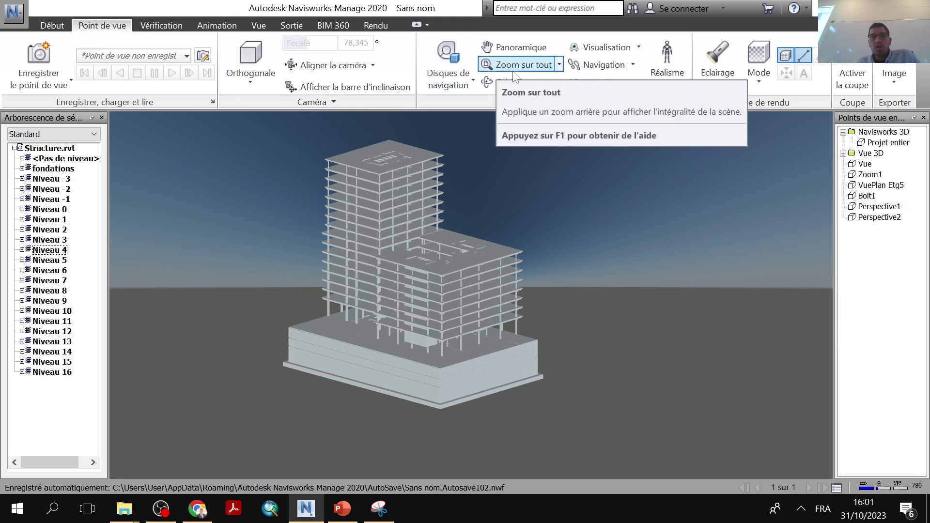
{"action": "left_click", "coordinate": [465, 89]}
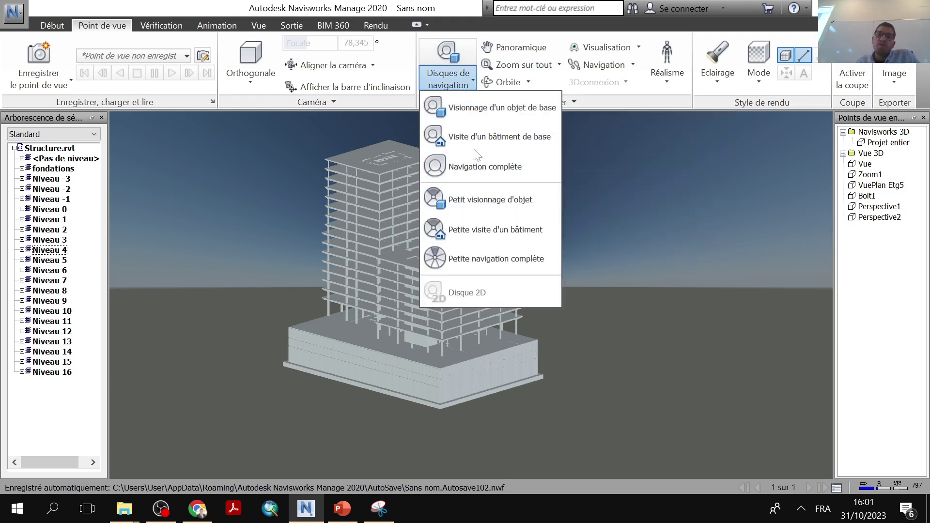
{"action": "left_click", "coordinate": [467, 169]}
{"action": "mouse_move", "coordinate": [534, 241]}
{"action": "left_mouse_down"}
{"action": "mouse_move", "coordinate": [587, 200]}
{"action": "mouse_move", "coordinate": [411, 325]}
{"action": "mouse_move", "coordinate": [409, 306]}
{"action": "mouse_move", "coordinate": [427, 306]}
{"action": "left_mouse_up"}
{"action": "left_click", "coordinate": [203, 56]}
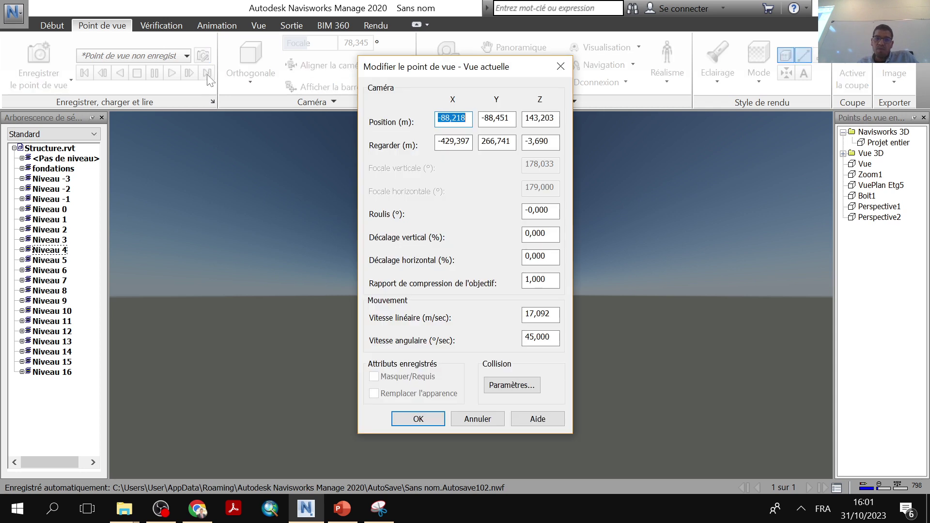
{"action": "left_click", "coordinate": [560, 66]}
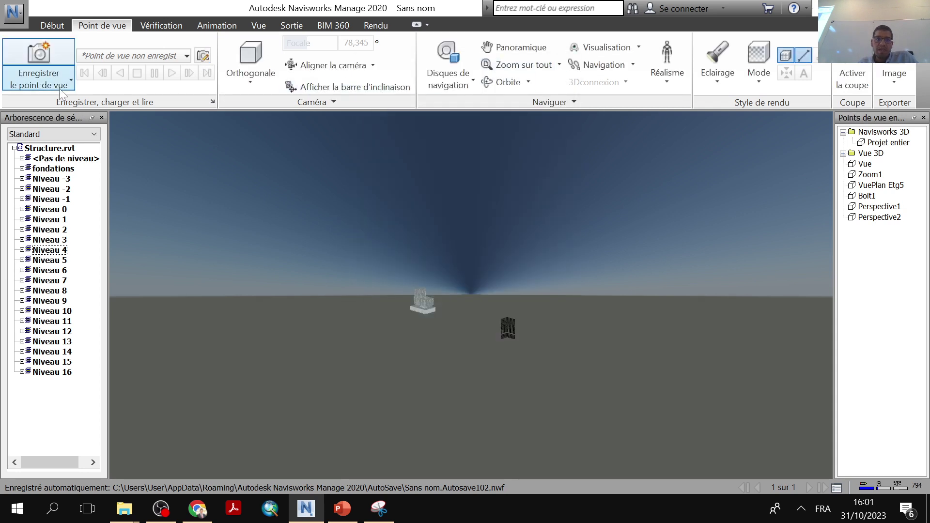
Save the distant view of the building as a viewpoint named Zomm2.
{"action": "left_click", "coordinate": [39, 57]}
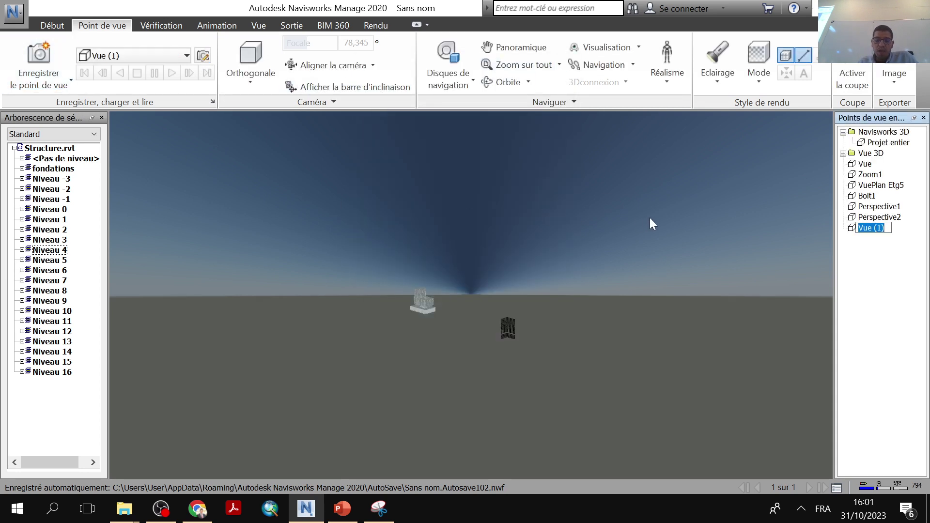
{"action": "type", "text": "Zomm2"}
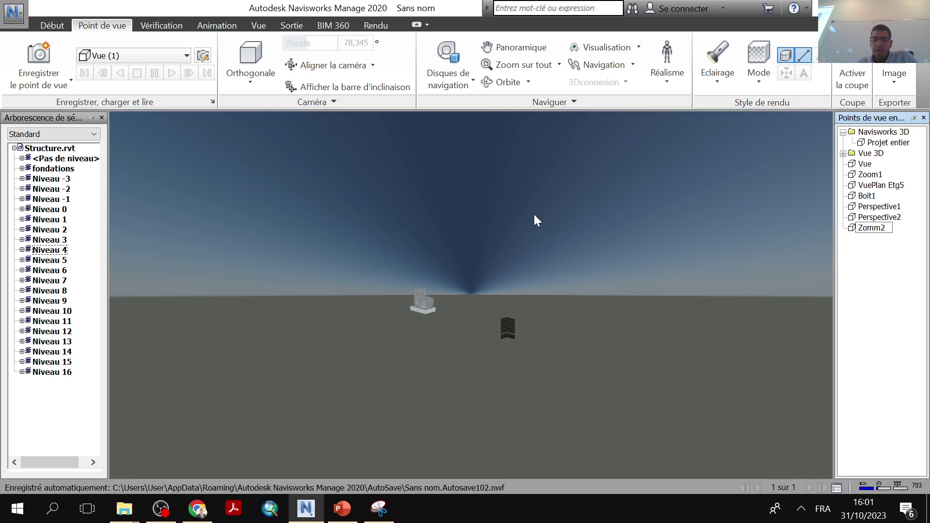
{"action": "key", "text": "Return"}
Bring the view back close to the whole building and save it as a second viewpoint named Zomm2.
{"action": "scroll", "coordinate": [380, 363], "scroll_direction": "up", "scroll_amount": 15}
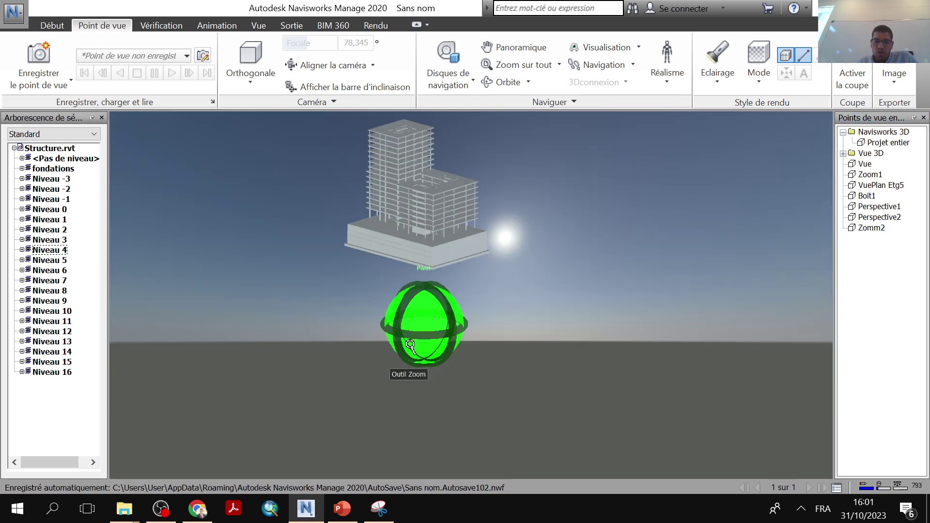
{"action": "middle_click_drag", "start_coordinate": [409, 376], "coordinate": [452, 374]}
{"action": "scroll", "coordinate": [452, 373], "scroll_direction": "up", "scroll_amount": 5}
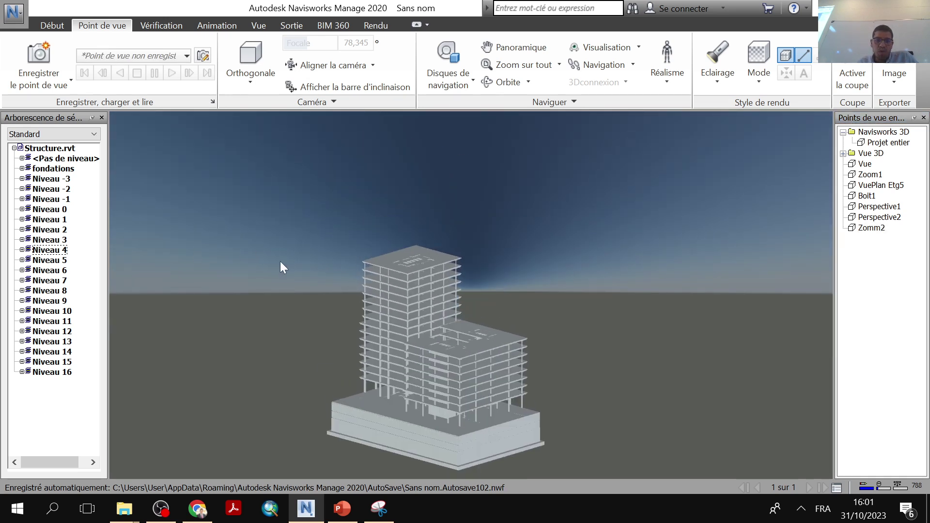
{"action": "scroll", "coordinate": [281, 262], "scroll_direction": "up", "scroll_amount": 2}
{"action": "middle_click_drag", "start_coordinate": [384, 270], "coordinate": [384, 223]}
{"action": "left_click", "coordinate": [42, 55]}
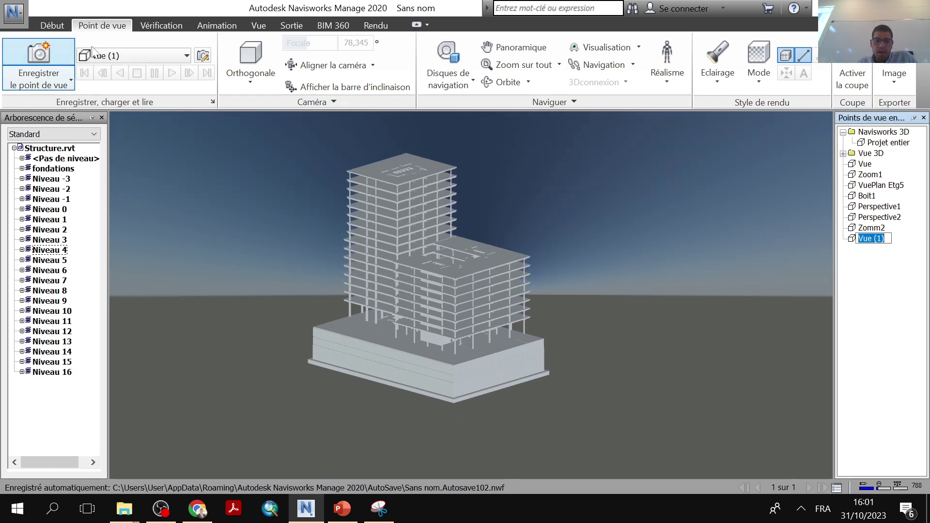
{"action": "type", "text": "Zomm2"}
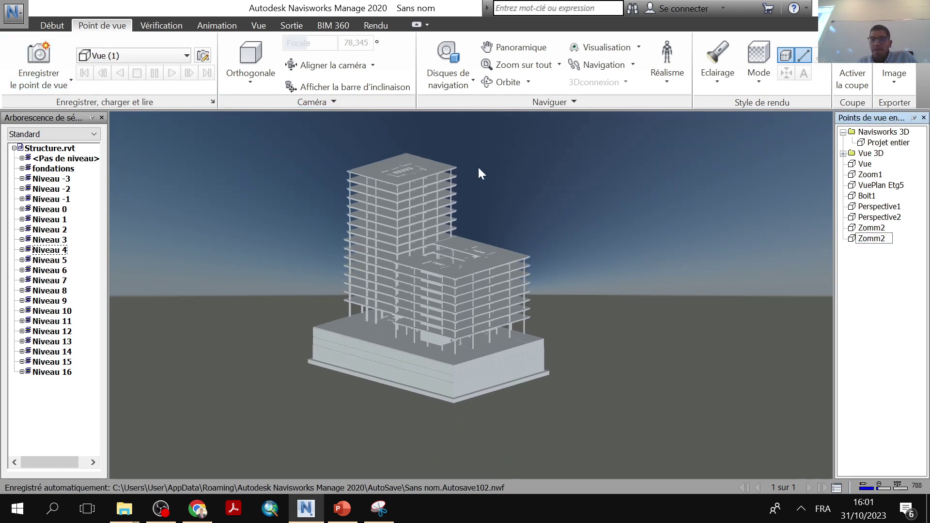
{"action": "key", "text": "Return"}
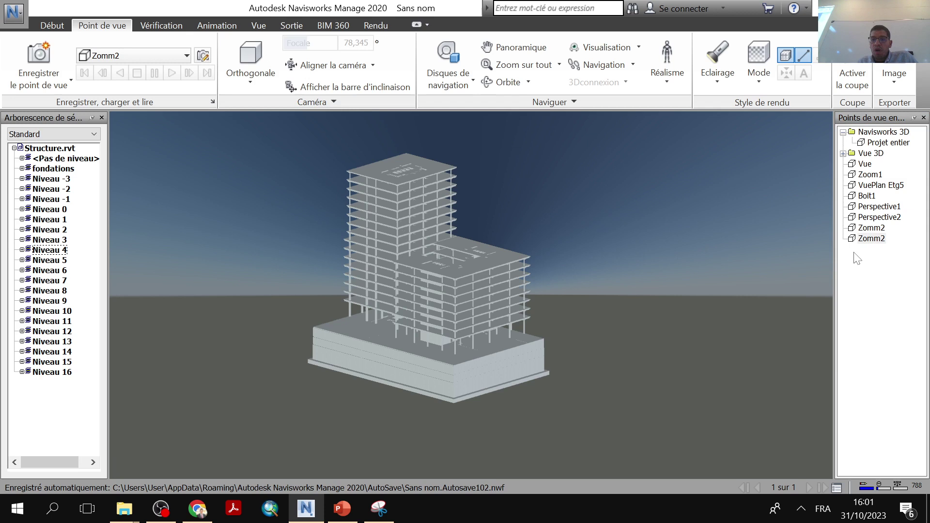
Compare the two Zomm2 viewpoints by recalling them alternately, and recall Perspective2 and Perspective1.
{"action": "left_click", "coordinate": [874, 239]}
{"action": "left_click", "coordinate": [874, 238]}
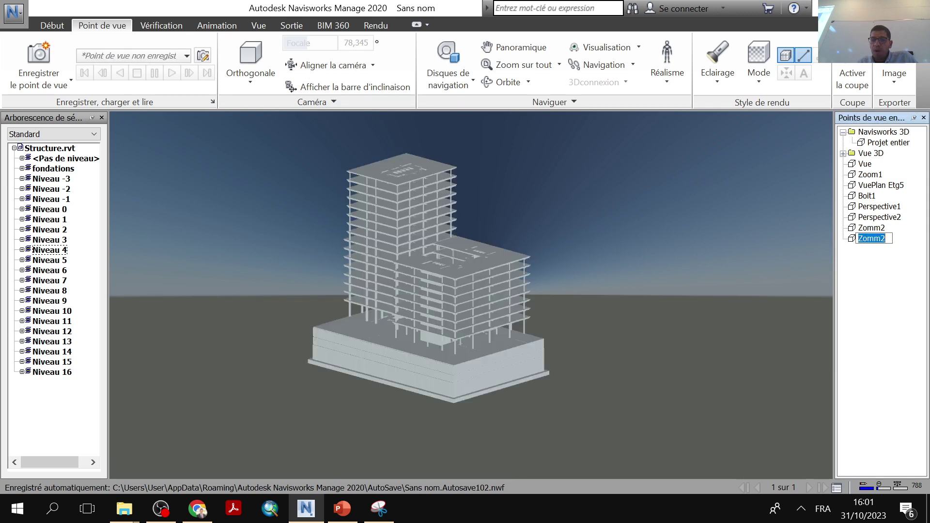
{"action": "left_click", "coordinate": [868, 241]}
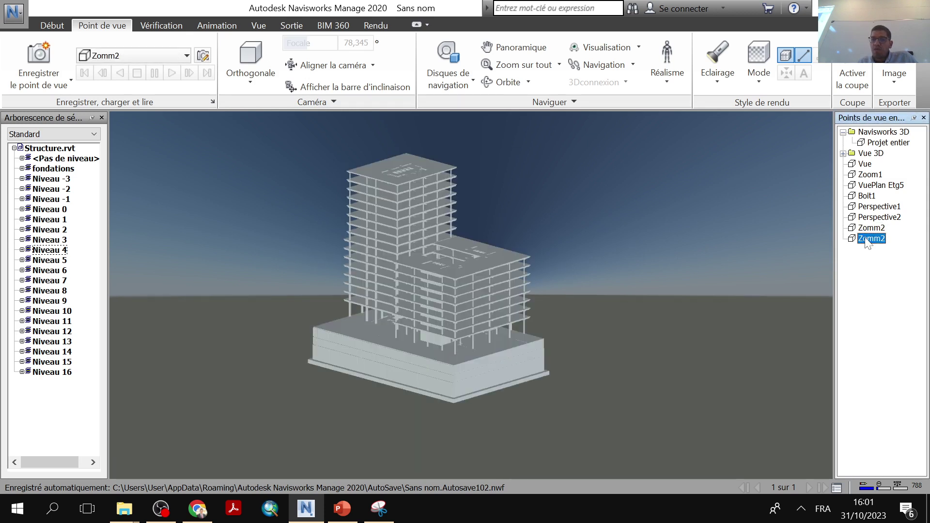
{"action": "left_click", "coordinate": [870, 228]}
{"action": "left_click", "coordinate": [869, 238]}
{"action": "left_click", "coordinate": [870, 228]}
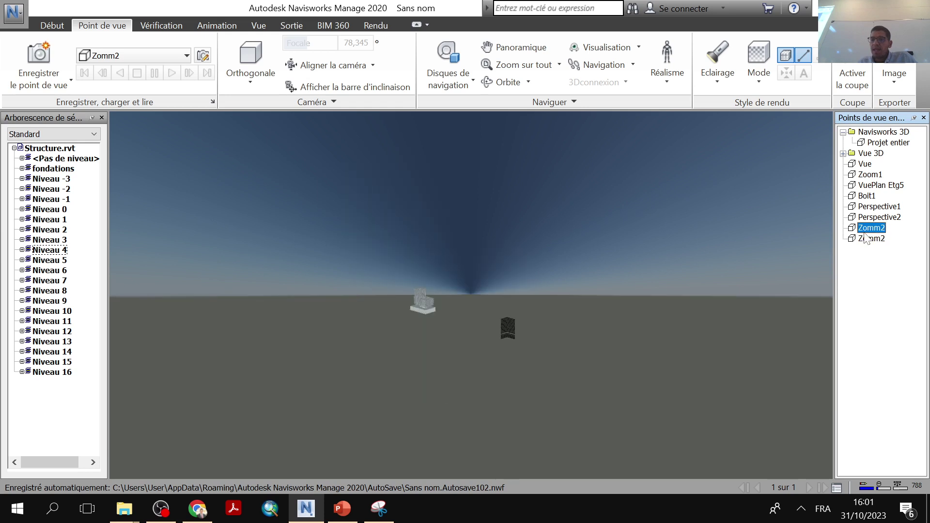
{"action": "left_click", "coordinate": [869, 239]}
{"action": "left_click", "coordinate": [862, 217]}
{"action": "left_click", "coordinate": [864, 208]}
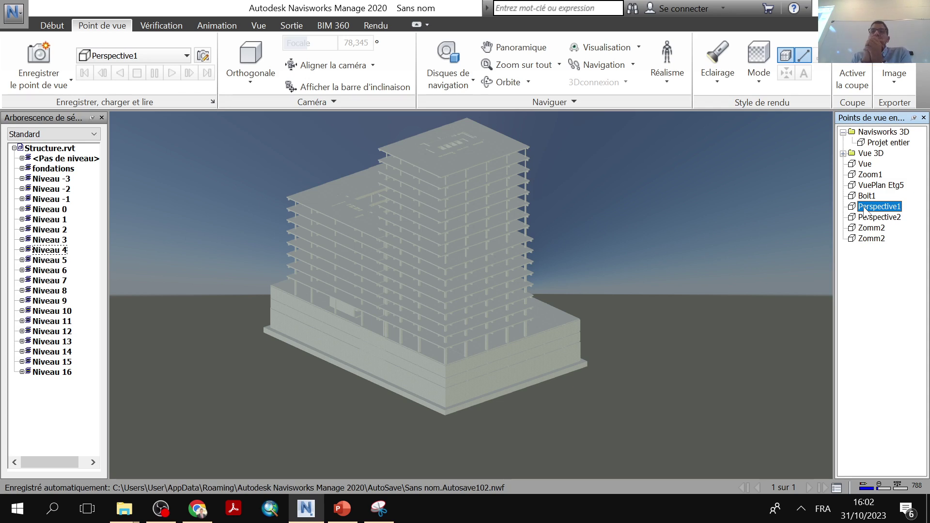
Try the Ombrage and Filaire render modes on the Perspective1 view of the building.
{"action": "left_click", "coordinate": [748, 89]}
{"action": "left_click", "coordinate": [770, 140]}
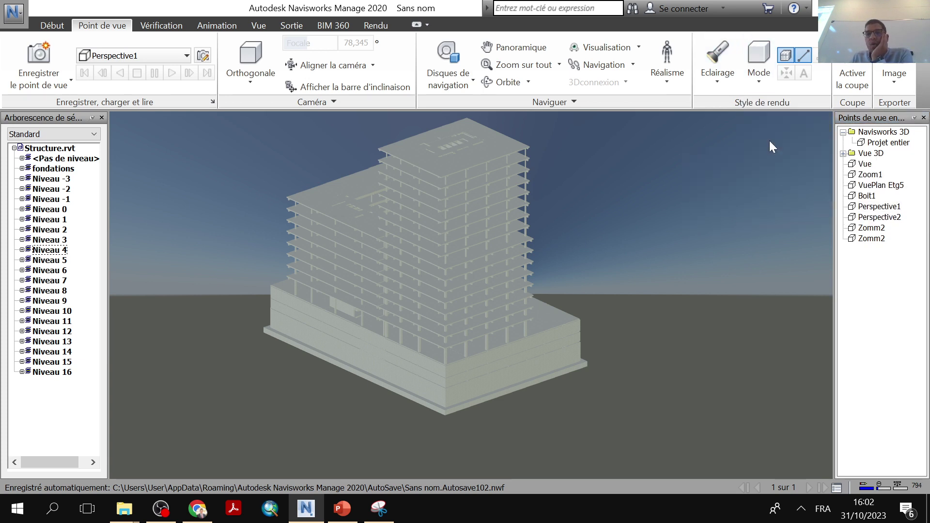
{"action": "left_click", "coordinate": [759, 83]}
{"action": "left_click", "coordinate": [768, 103]}
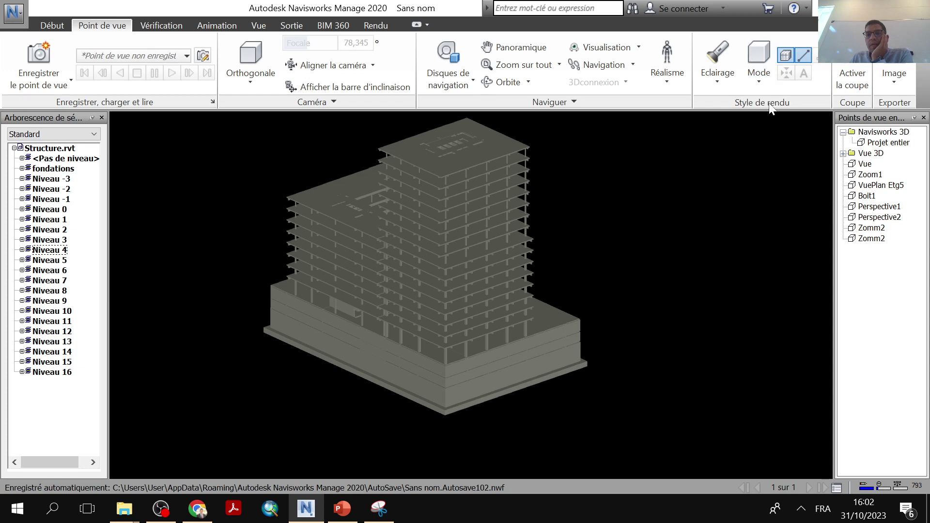
{"action": "left_click", "coordinate": [763, 89]}
{"action": "left_click", "coordinate": [771, 165]}
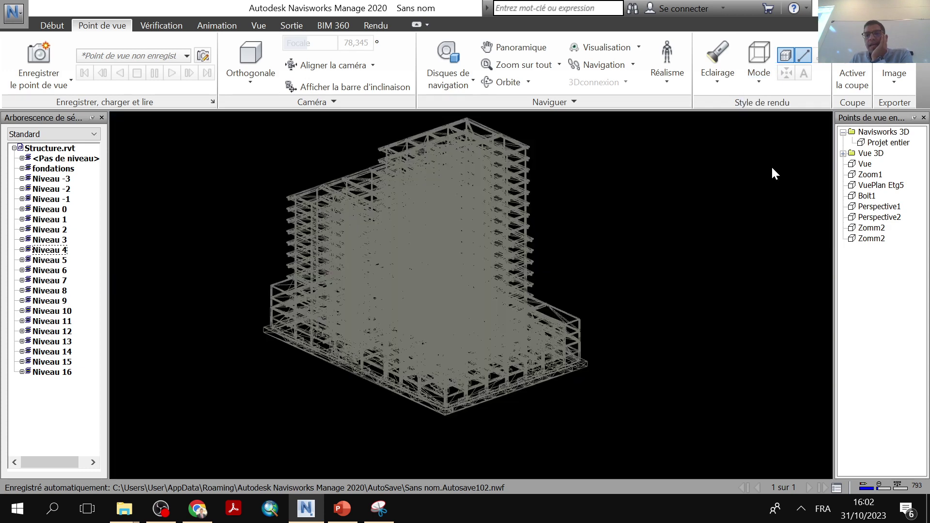
Display the building in Ligne cachée mode and save the view as a viewpoint named ModeFil.
{"action": "left_click", "coordinate": [756, 85]}
{"action": "left_click", "coordinate": [771, 194]}
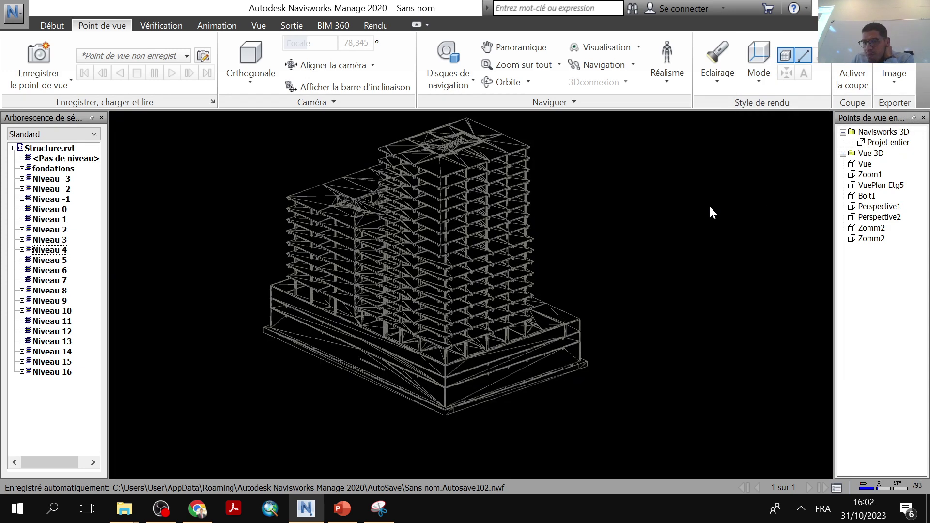
{"action": "middle_click_drag", "start_coordinate": [627, 209], "coordinate": [627, 242]}
{"action": "scroll", "coordinate": [617, 186], "scroll_direction": "up", "scroll_amount": 4}
{"action": "scroll", "coordinate": [627, 242], "scroll_direction": "down", "scroll_amount": 2}
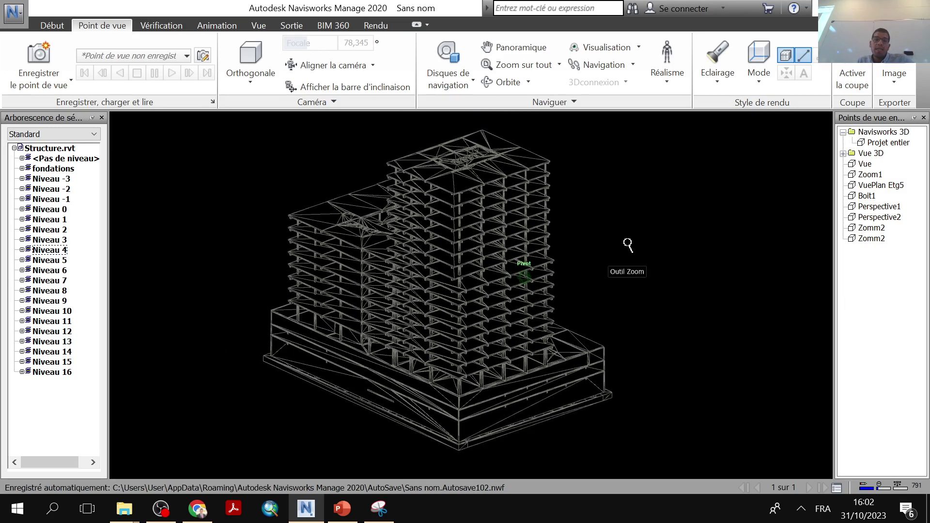
{"action": "left_click", "coordinate": [38, 54]}
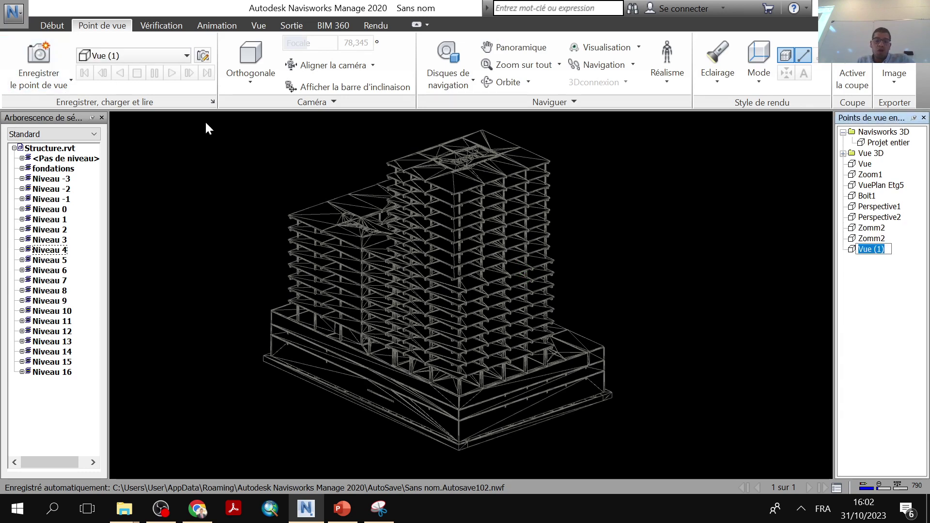
{"action": "type", "text": "M"}
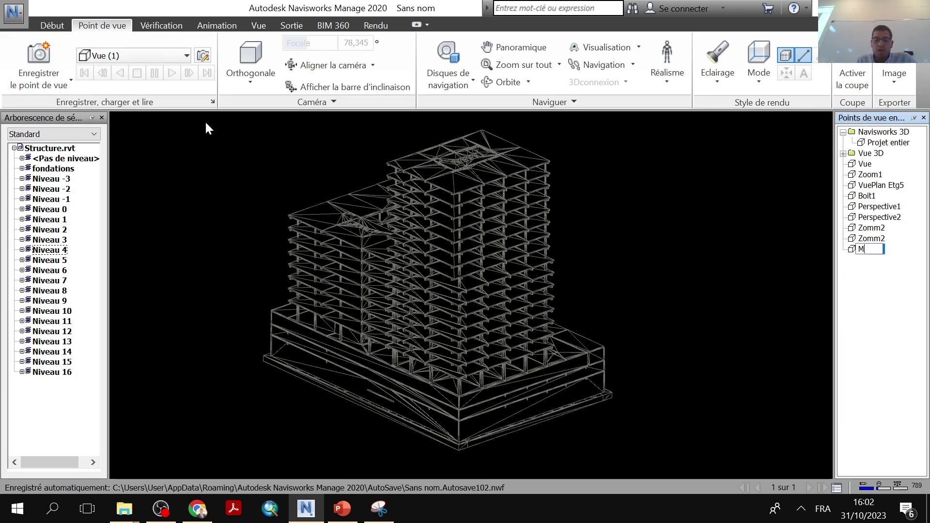
{"action": "type", "text": "odeFil"}
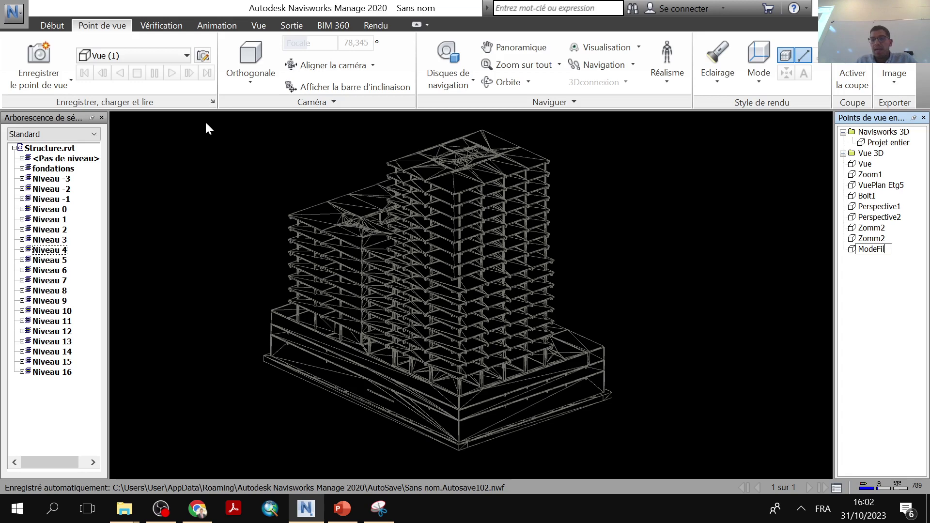
{"action": "key", "text": "Return"}
Switch the building to Rendu complet mode and save the view as a viewpoint named Rendu.
{"action": "left_click", "coordinate": [757, 80]}
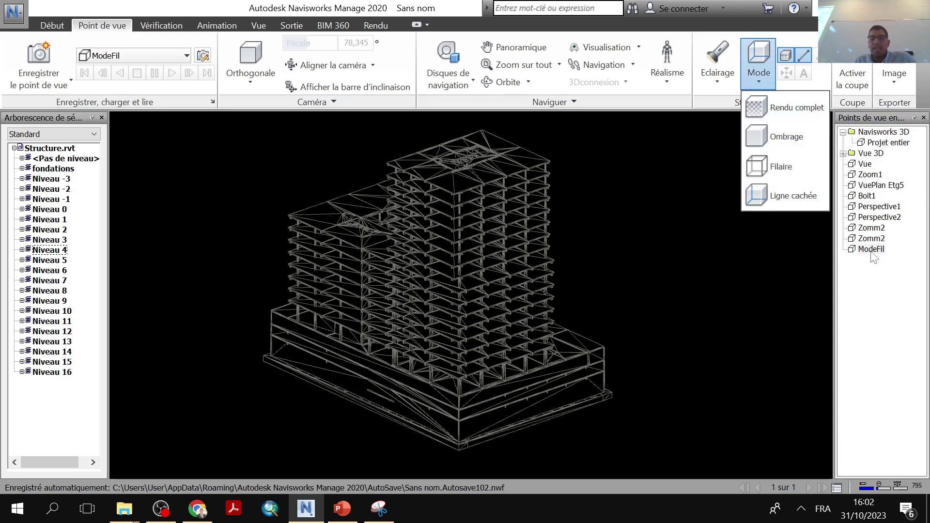
{"action": "left_click", "coordinate": [787, 107]}
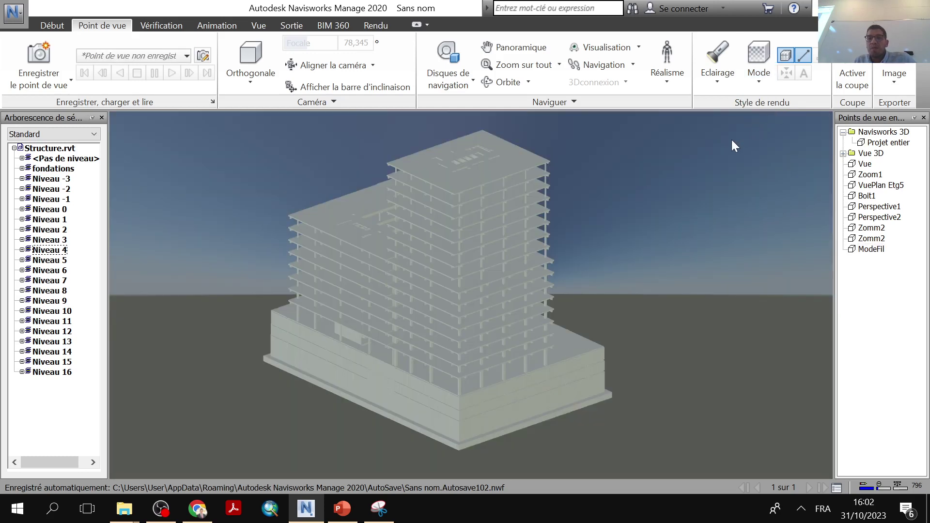
{"action": "left_click", "coordinate": [36, 68]}
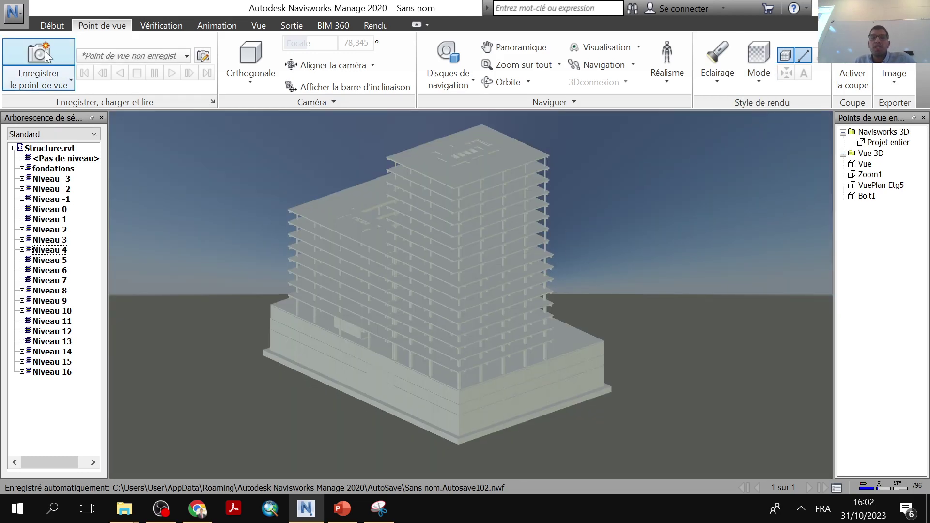
{"action": "type", "text": "R"}
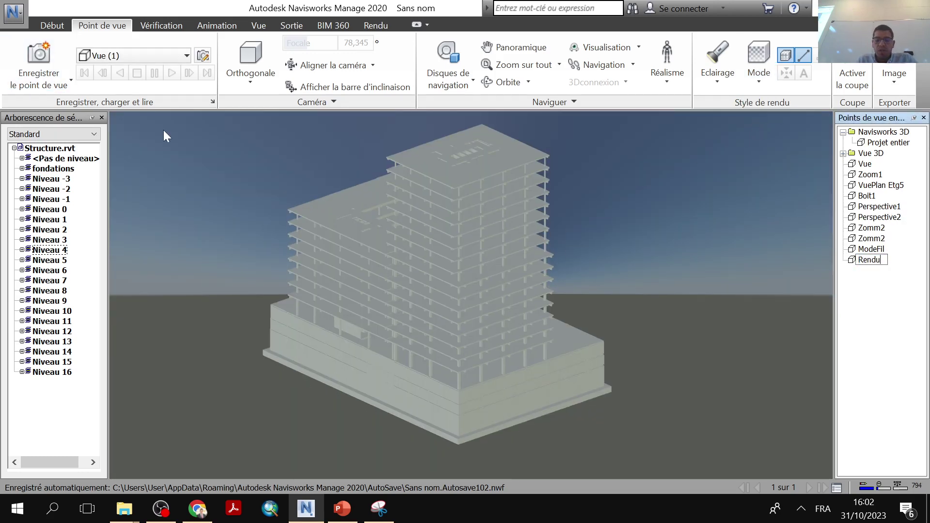
{"action": "type", "text": "endu"}
{"action": "key", "text": "Return"}
Rename the saved viewpoint ModeFil as Caché.
{"action": "left_click", "coordinate": [867, 249]}
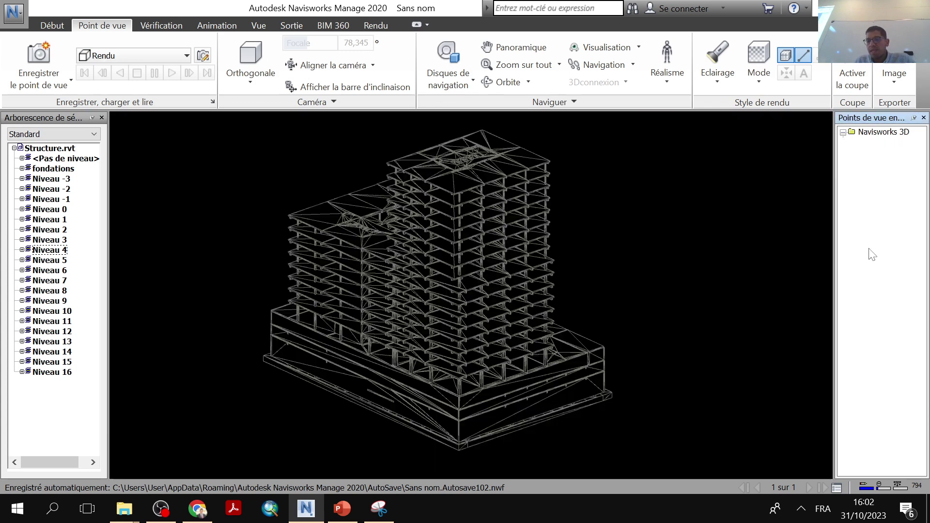
{"action": "left_click", "coordinate": [867, 249]}
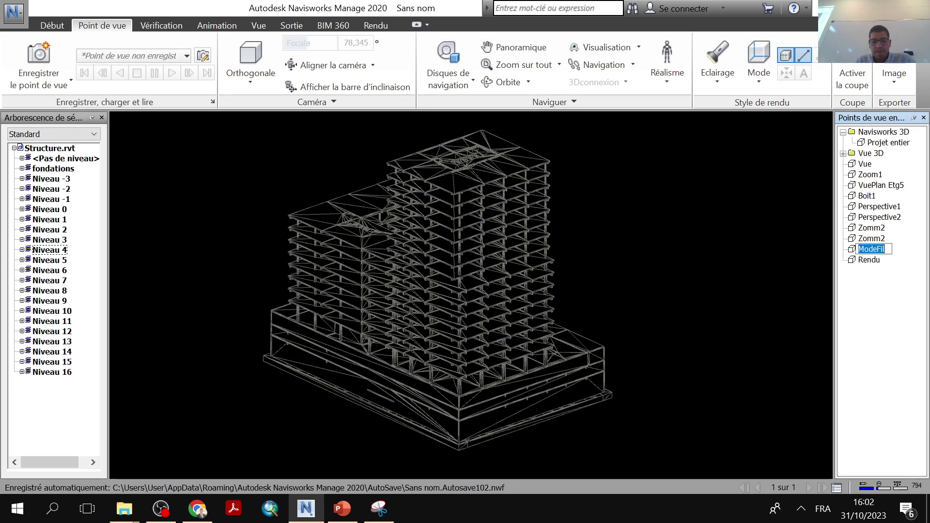
{"action": "type", "text": "Caché"}
{"action": "key", "text": "Return"}
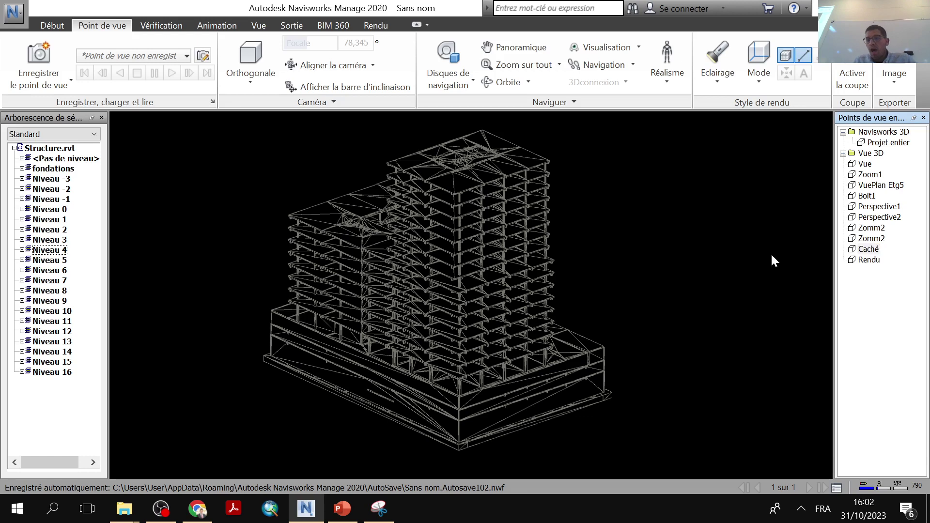
Alternate between the saved viewpoints Caché and Rendu to compare their render modes.
{"action": "left_click", "coordinate": [867, 260]}
{"action": "left_click", "coordinate": [866, 249]}
{"action": "left_click", "coordinate": [867, 259]}
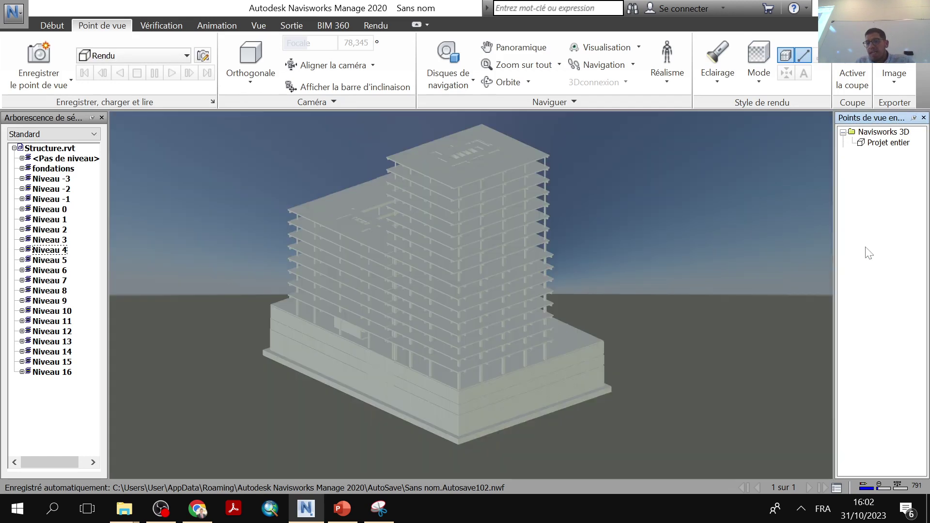
{"action": "left_click", "coordinate": [867, 249]}
{"action": "left_click", "coordinate": [867, 260]}
{"action": "left_click", "coordinate": [870, 249]}
{"action": "left_click", "coordinate": [866, 259]}
Recall the viewpoints Zomm2, Perspective2, Boit1 and Zoom1 in turn, and select the Vue 3D folder.
{"action": "left_click", "coordinate": [870, 238]}
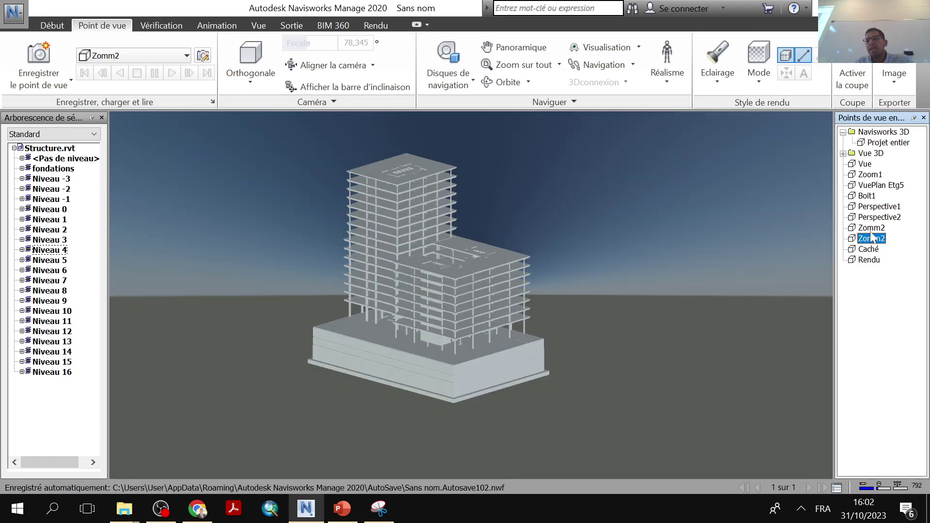
{"action": "left_click", "coordinate": [877, 217]}
{"action": "left_click", "coordinate": [867, 195]}
{"action": "left_click", "coordinate": [870, 174]}
{"action": "left_click", "coordinate": [870, 153]}
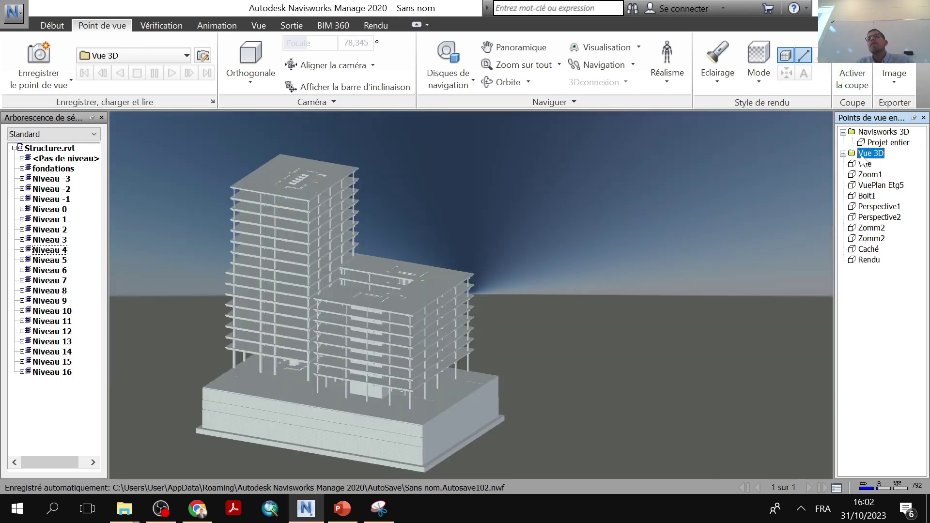
Recall the Boit1 viewpoint and orbit around the sectioned building to examine the section box in 3D.
{"action": "left_click", "coordinate": [867, 195]}
{"action": "left_click", "coordinate": [869, 198]}
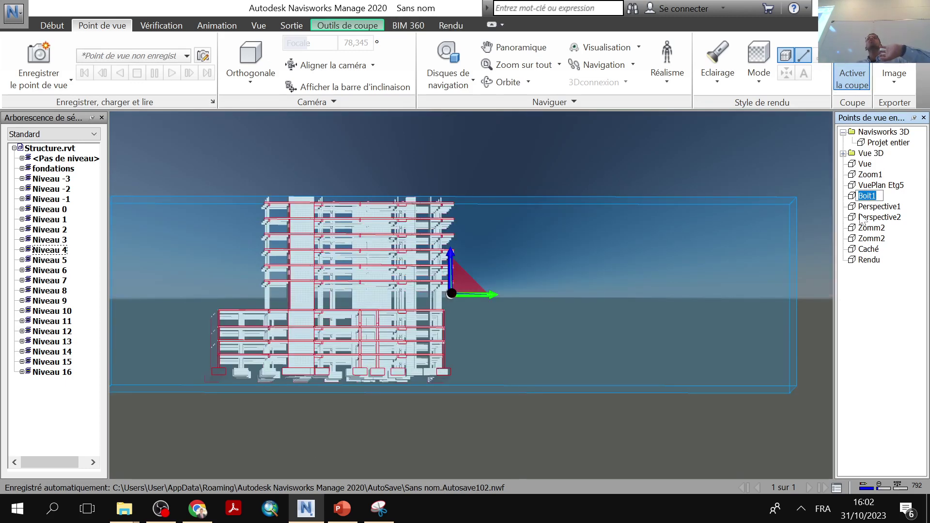
{"action": "scroll", "coordinate": [513, 290], "scroll_direction": "down", "scroll_amount": 3}
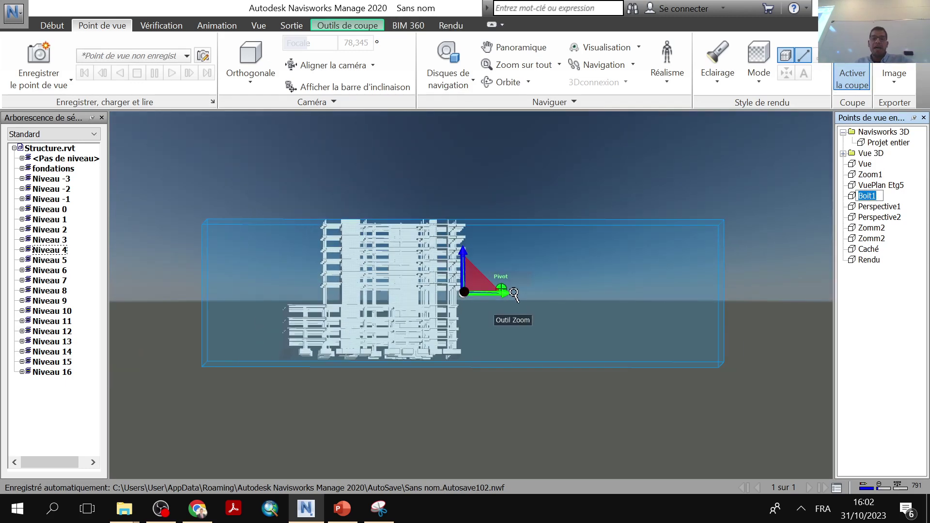
{"action": "middle_click_drag", "start_coordinate": [572, 339], "coordinate": [452, 379], "text": "shift"}
{"action": "scroll", "coordinate": [452, 379], "scroll_direction": "up", "scroll_amount": 3}
{"action": "middle_click_drag", "start_coordinate": [451, 343], "coordinate": [456, 414]}
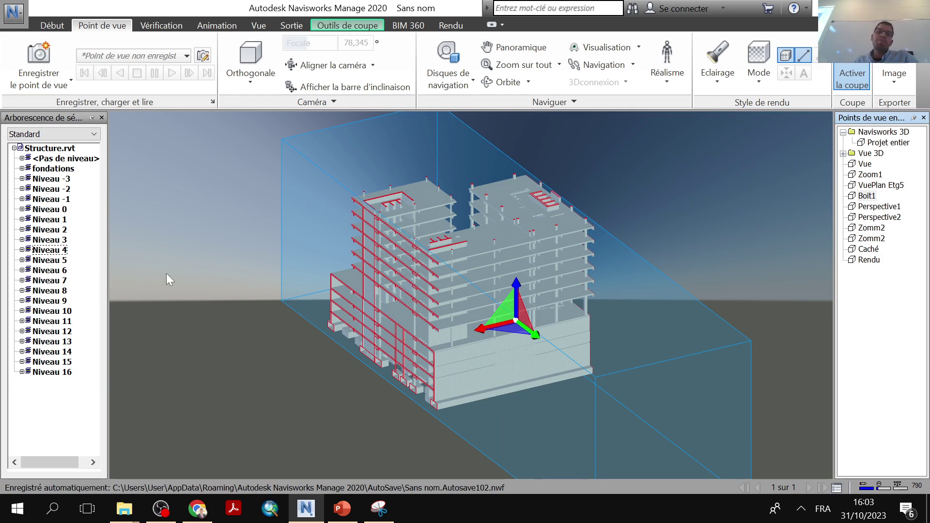
{"action": "middle_click_drag", "start_coordinate": [433, 287], "coordinate": [445, 313], "text": "shift"}
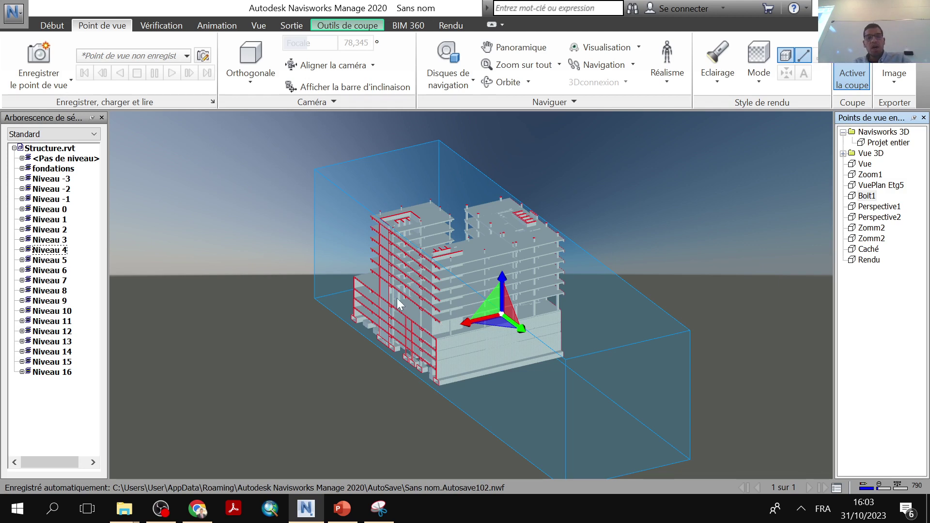
Leave the sectioned view by recalling Caché and Rendu, finishing on the Caché viewpoint.
{"action": "left_click", "coordinate": [868, 249]}
{"action": "left_click", "coordinate": [868, 260]}
{"action": "left_click", "coordinate": [869, 250]}
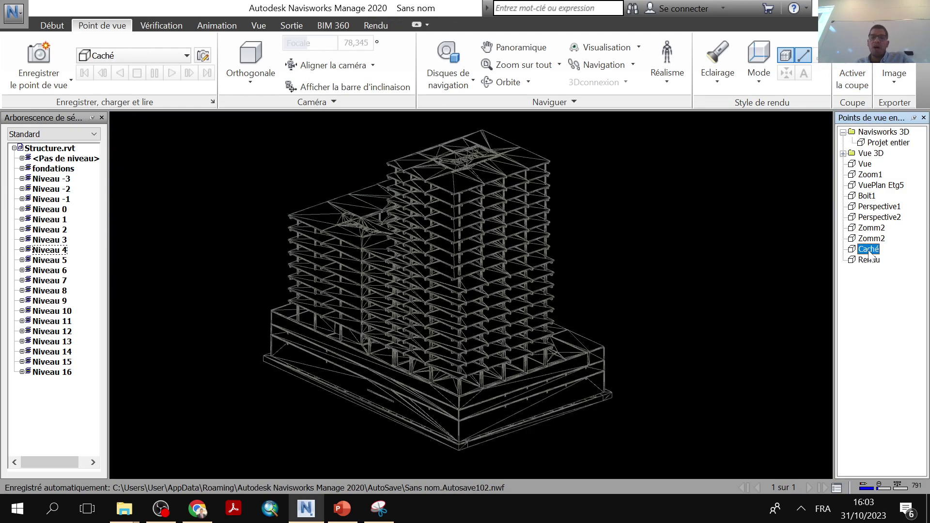